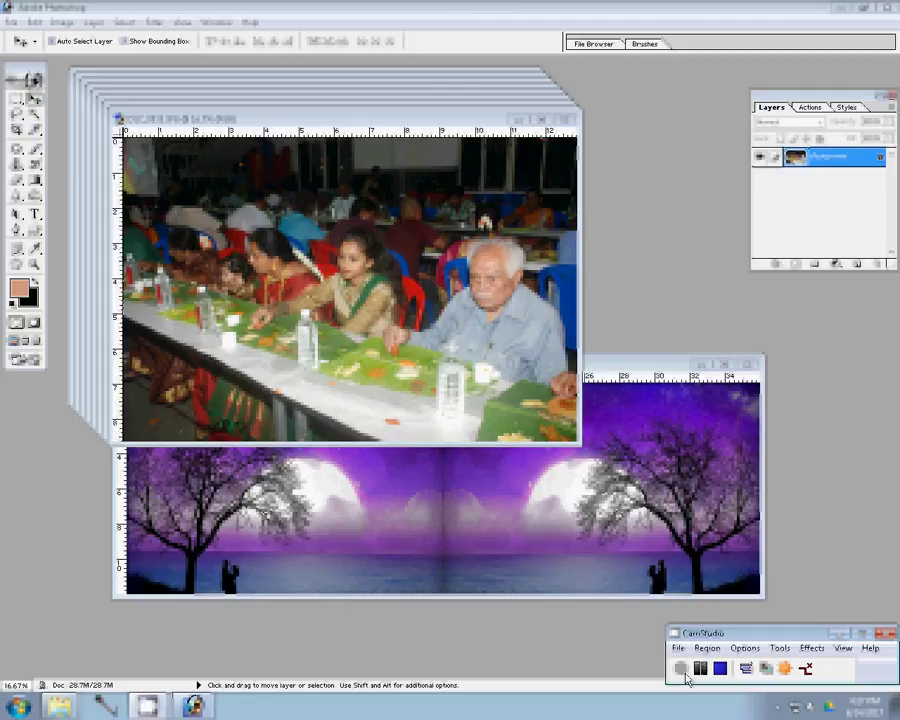
# Resize the banquet photo to 8 inches wide in Image Size
pyautogui.click(62, 20)
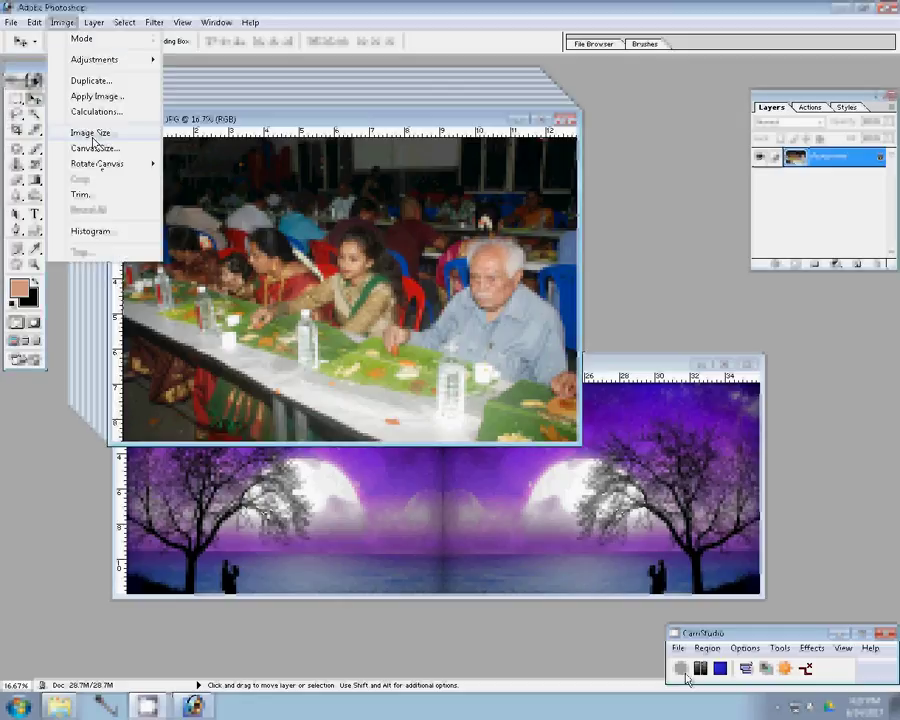
pyautogui.click(90, 133)
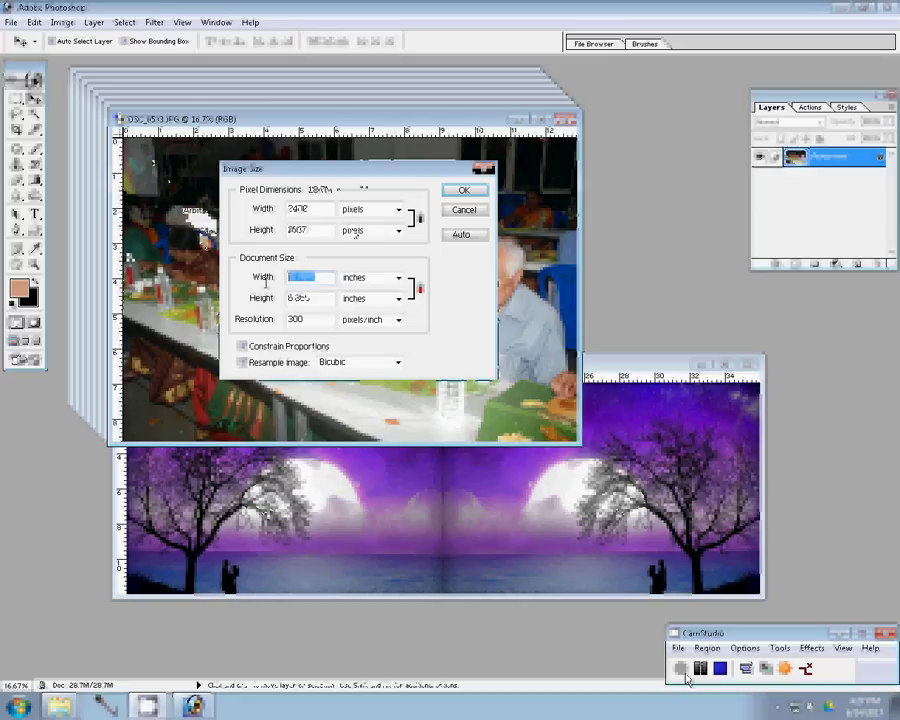
pyautogui.write('8')
pyautogui.click(475, 190)
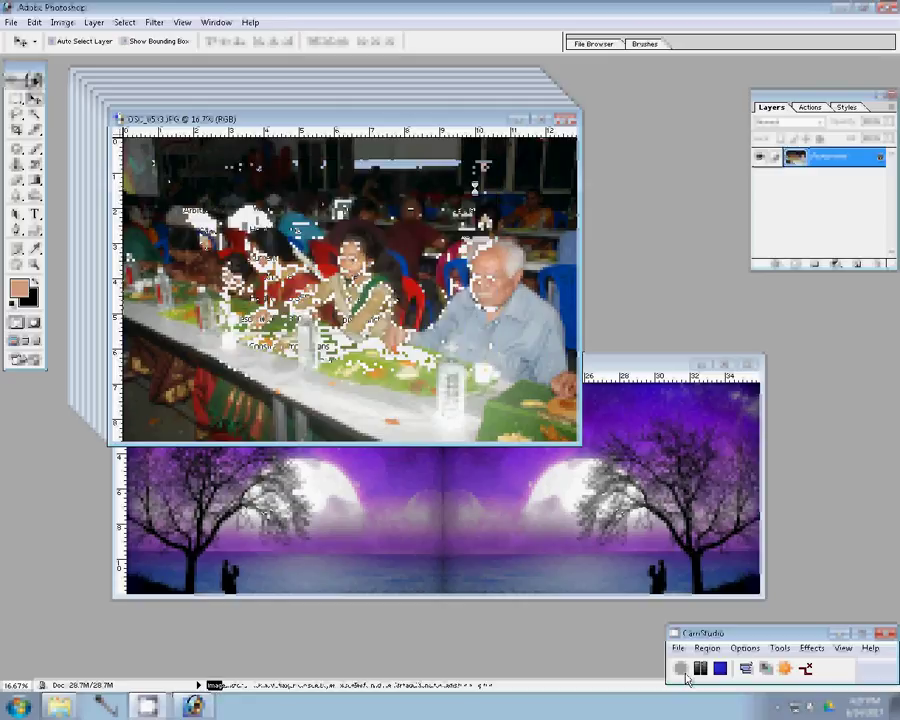
# Place the photo in the purple spread's lower-right and close the original without saving
pyautogui.click(716, 465)
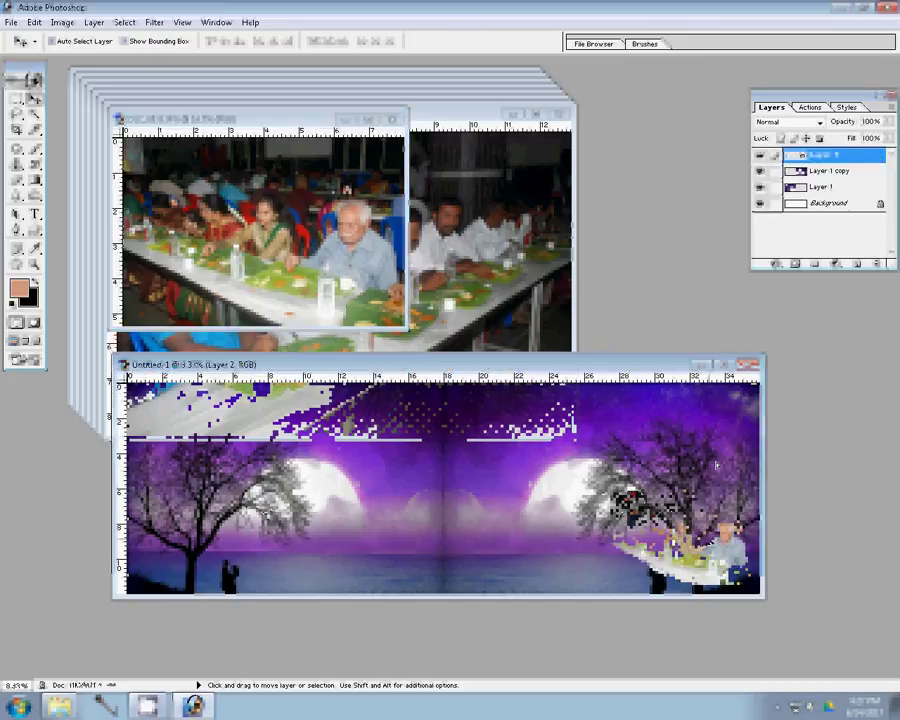
pyautogui.click(388, 119)
pyautogui.click(396, 119)
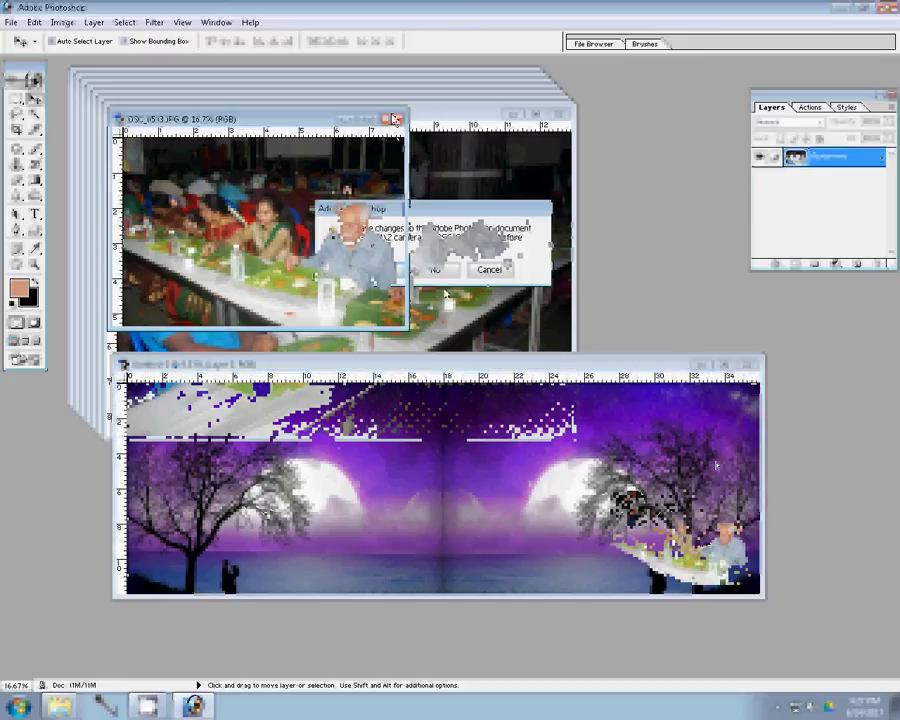
pyautogui.click(428, 266)
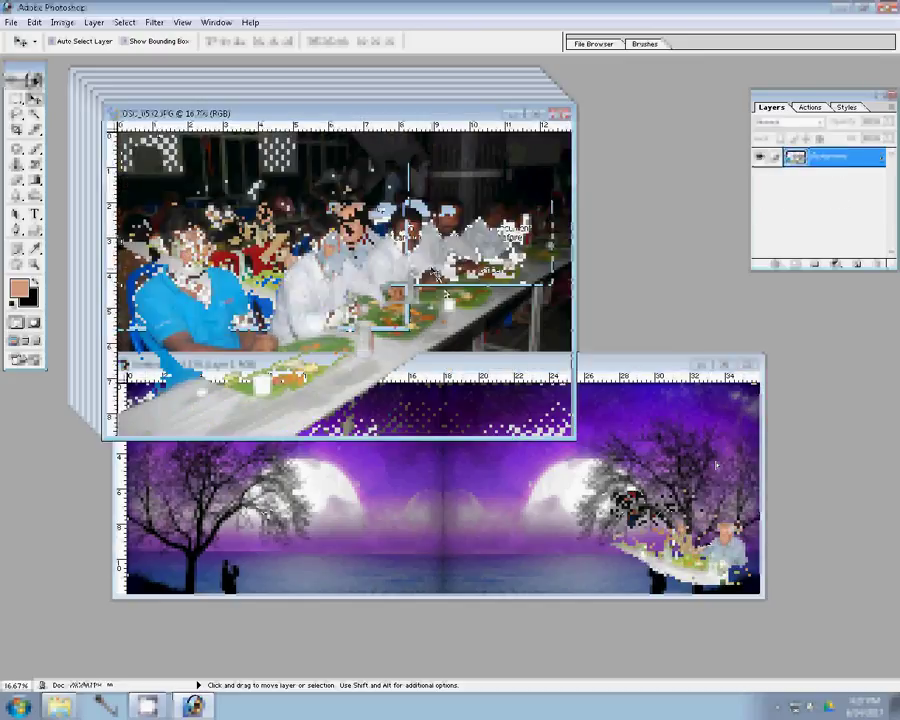
# Resize the second banquet photo to 8 inches wide
pyautogui.hotkey('ctrl', 'alt', 'i')
pyautogui.doubleClick(308, 277)
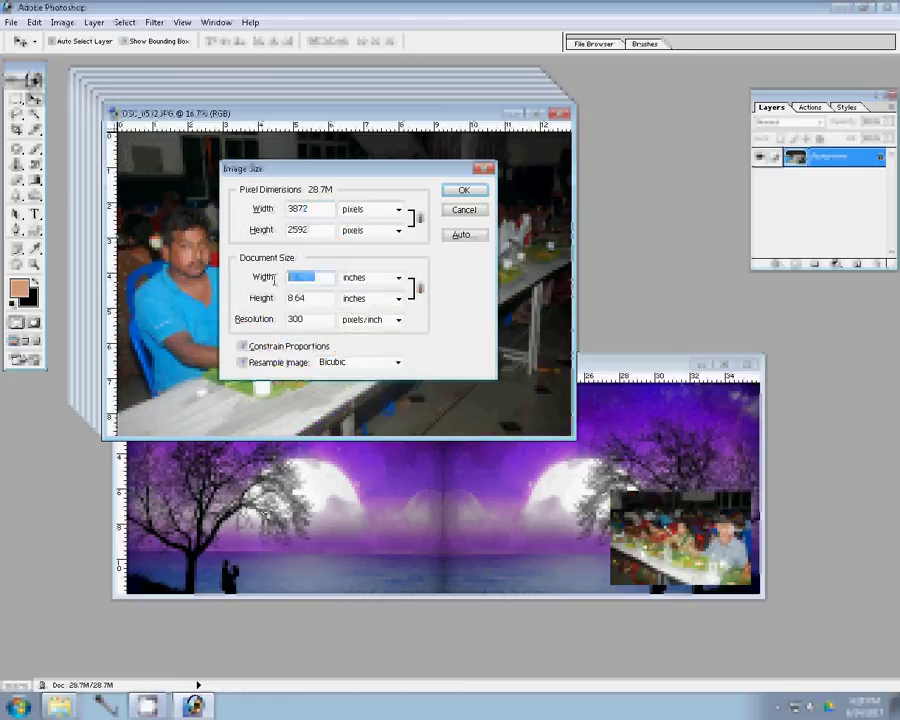
pyautogui.write('8')
pyautogui.press('Return')
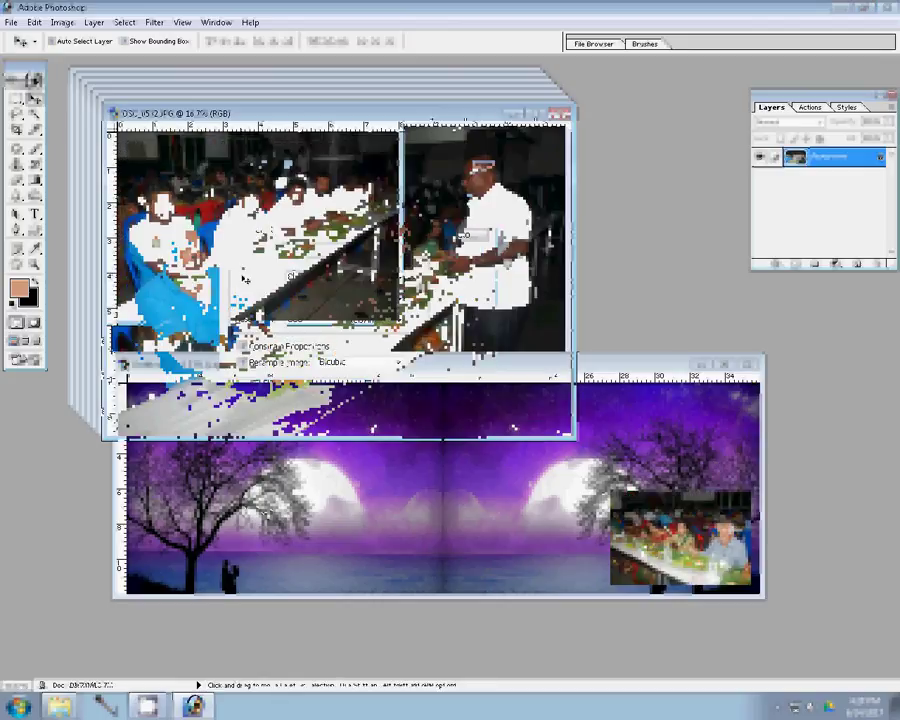
# Drop it onto the spread above the first photo and close the source unsaved
pyautogui.click(662, 450)
pyautogui.moveTo(662, 450); pyautogui.dragTo(676, 455)
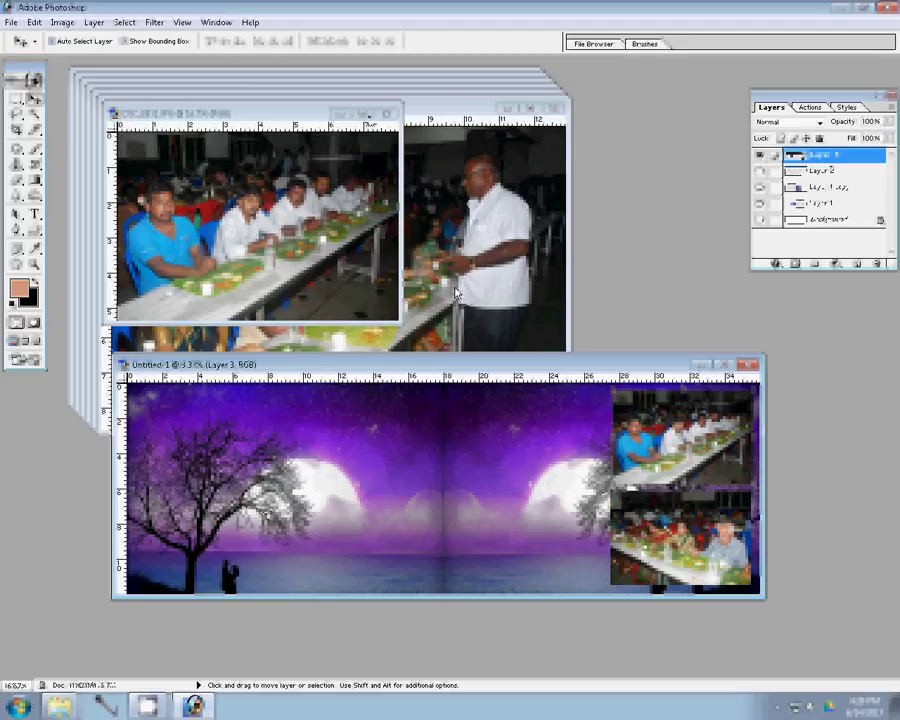
pyautogui.hotkey('ctrl', 'w')
pyautogui.click(445, 268)
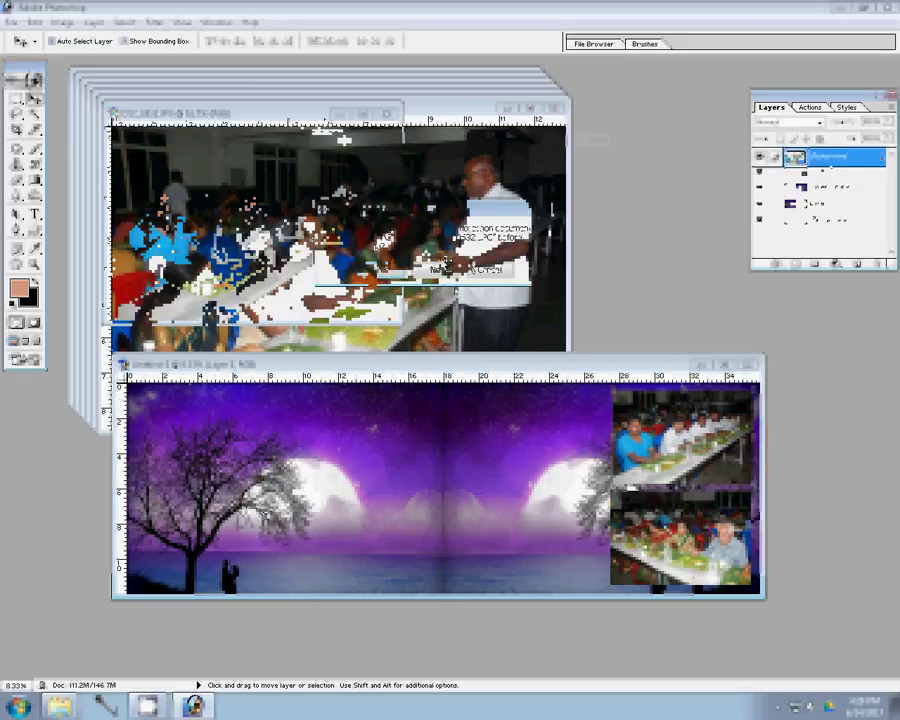
# Resize the third banquet photo to 8 inches wide
pyautogui.hotkey('ctrl', 'alt', 'i')
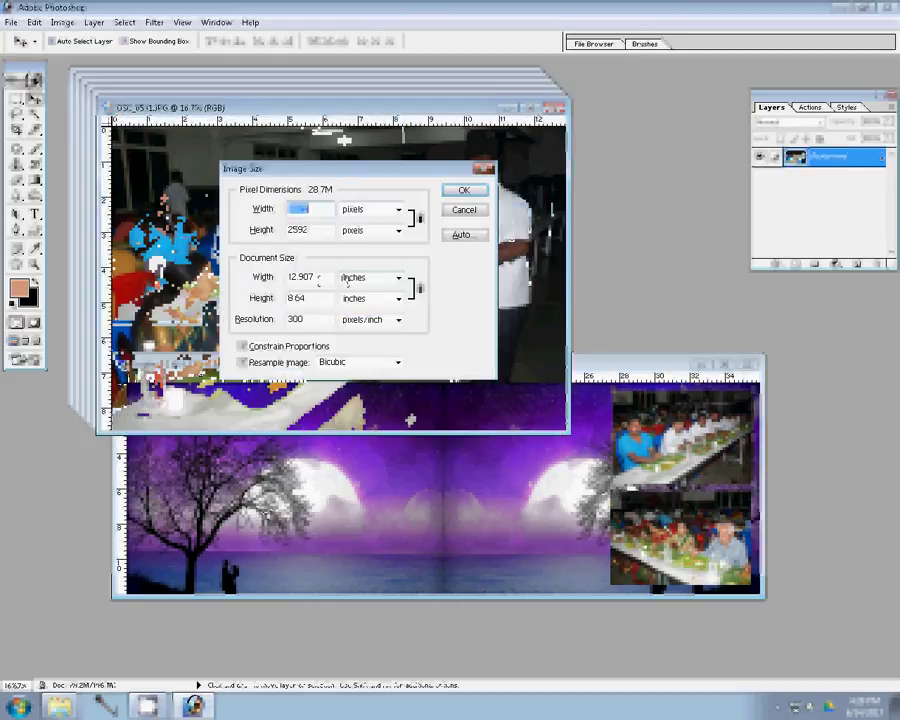
pyautogui.doubleClick(303, 277)
pyautogui.write('8')
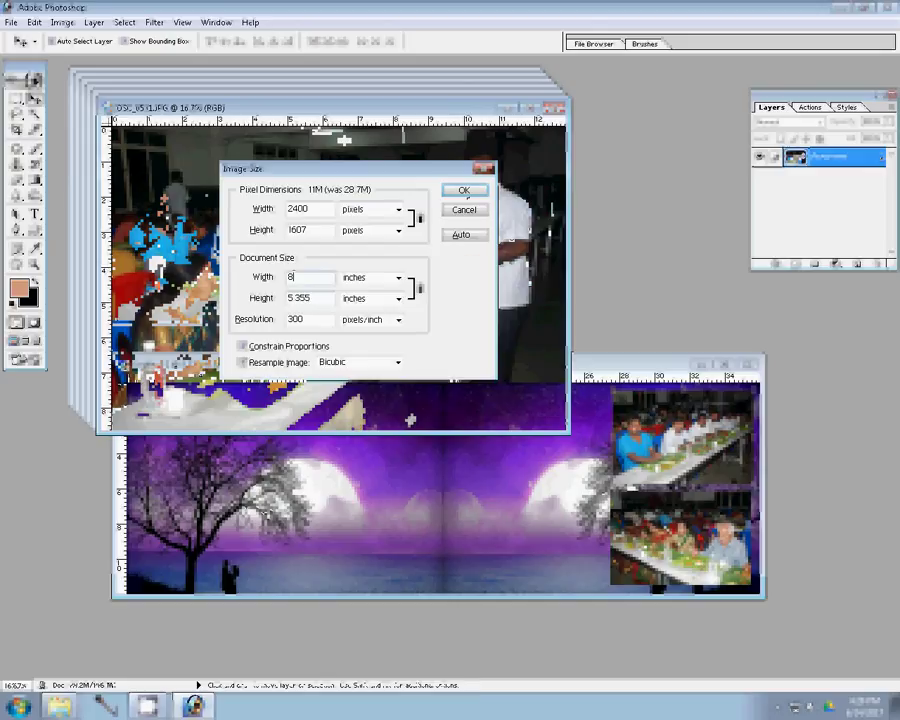
pyautogui.press('Return')
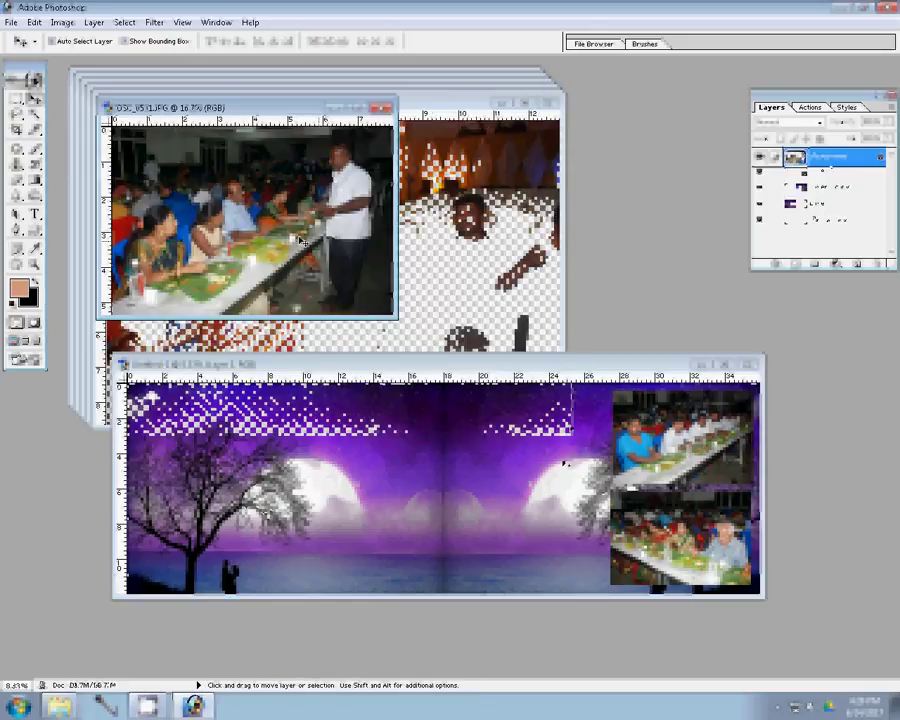
# Place it beside the top-right photo on the spread and close the source unsaved
pyautogui.moveTo(565, 463); pyautogui.dragTo(565, 465)
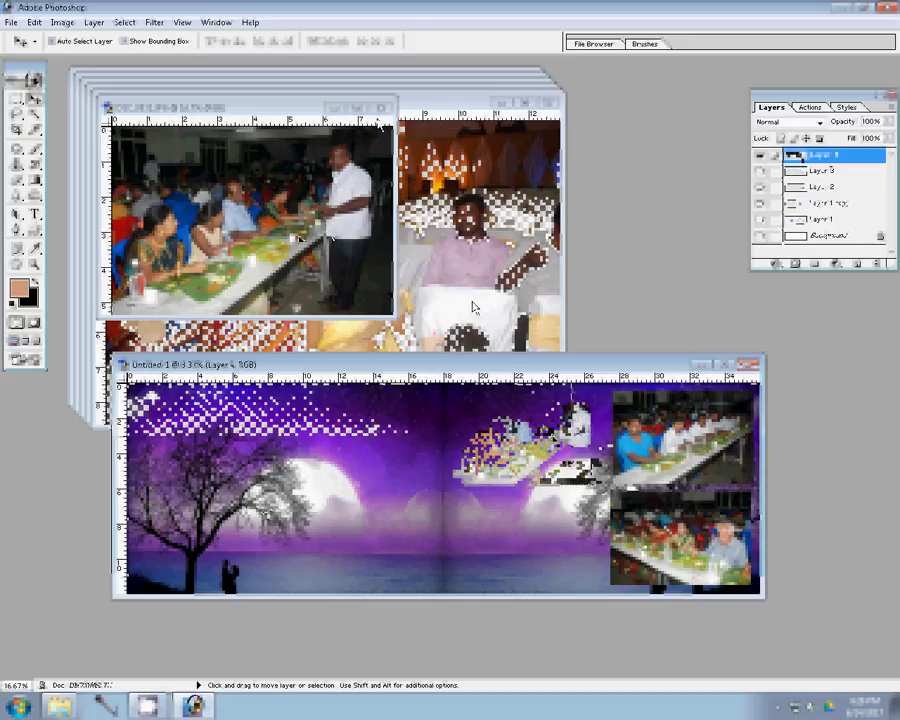
pyautogui.hotkey('ctrl', 'w')
pyautogui.press('n')
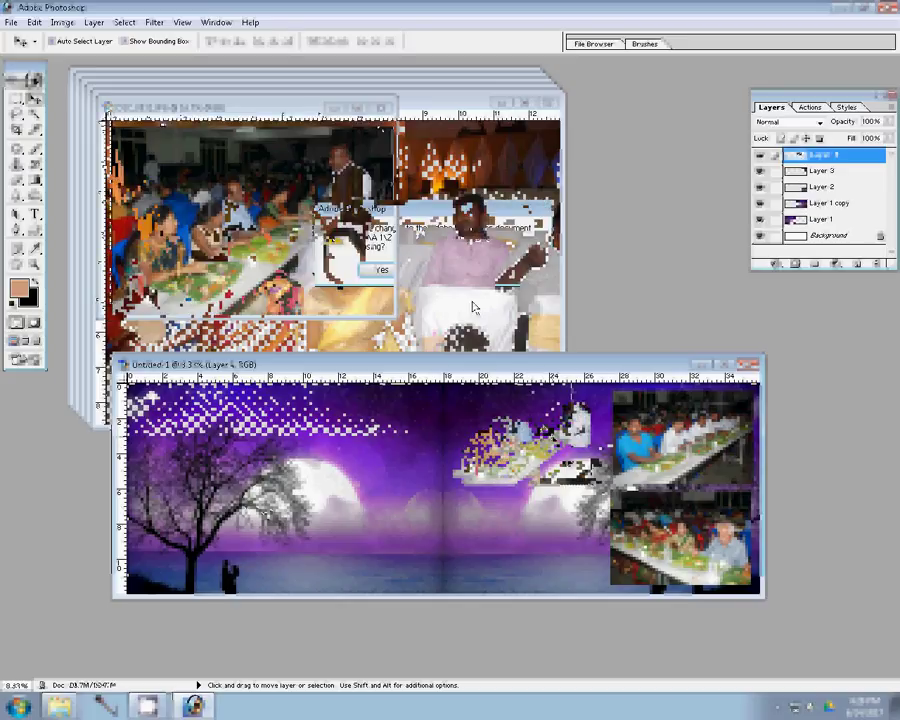
# Resize the sari photo to 8 inches wide so it fills the slot below the third photo
pyautogui.hotkey('ctrl', 'alt', 'i')
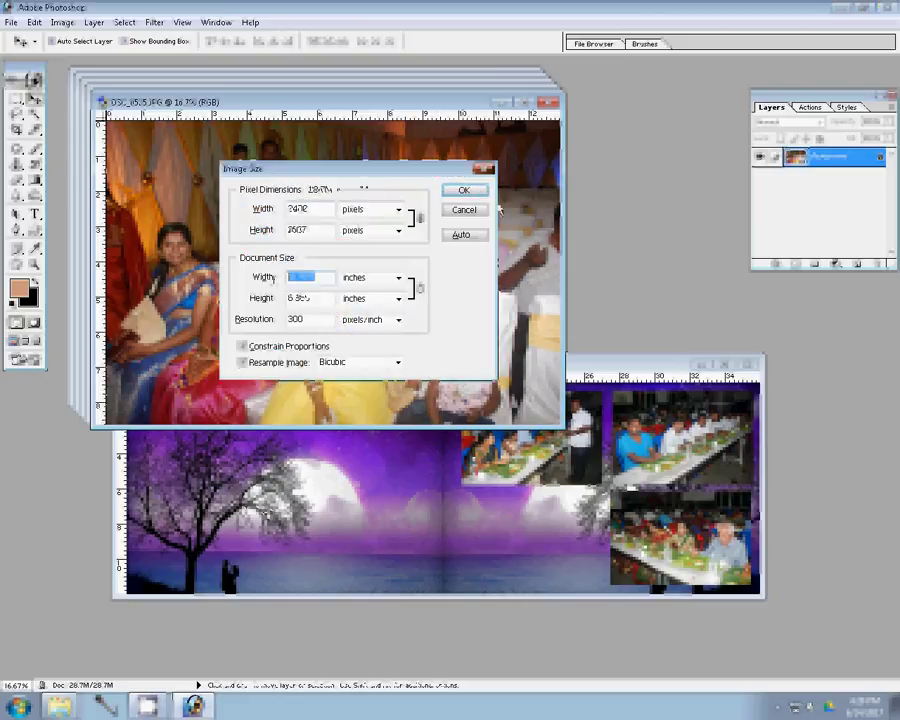
pyautogui.click(464, 191)
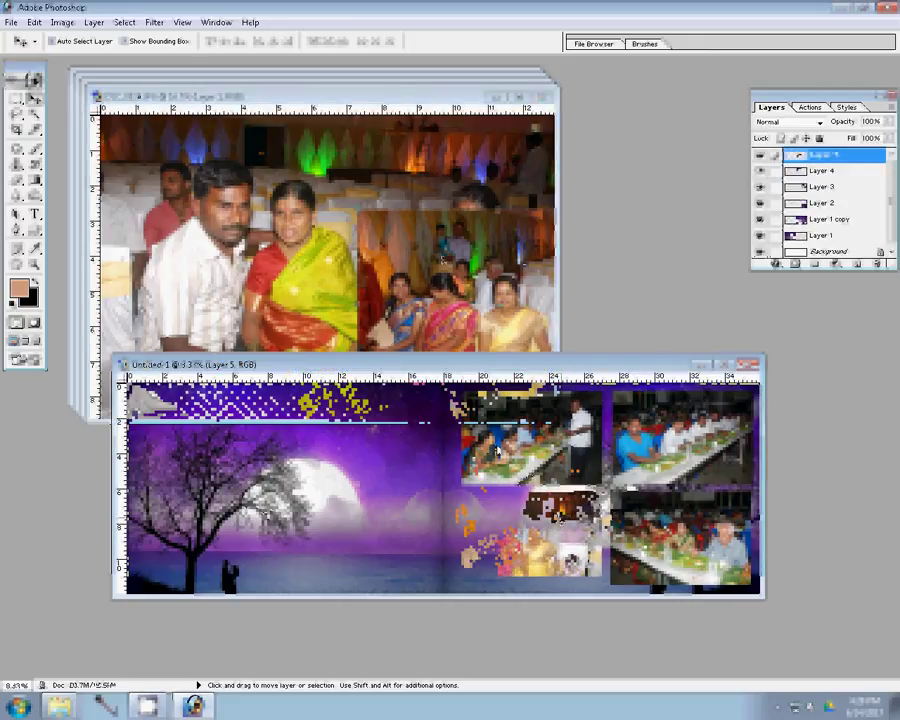
pyautogui.click(297, 200)
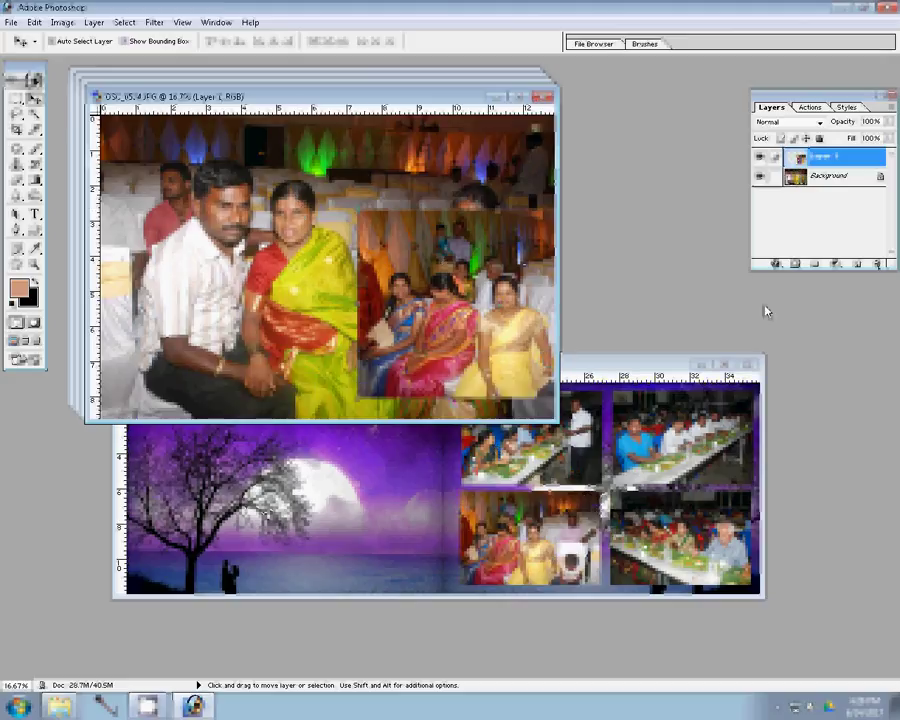
# Delete the stray pasted layer, resize the couple photo to 8 inches wide, and close the group photo unsaved
pyautogui.press('Delete')
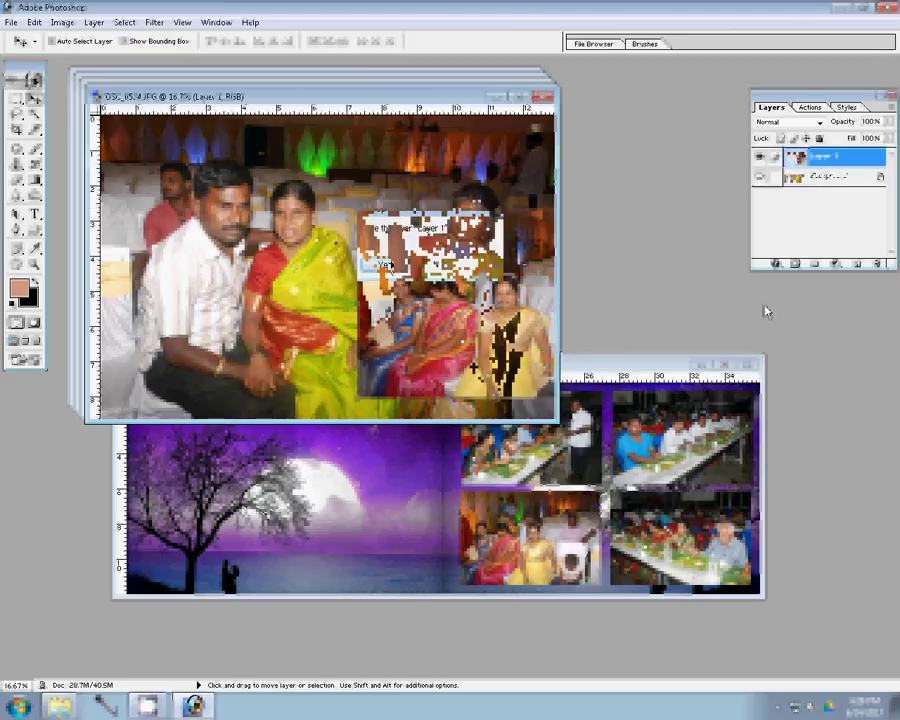
pyautogui.click(392, 266)
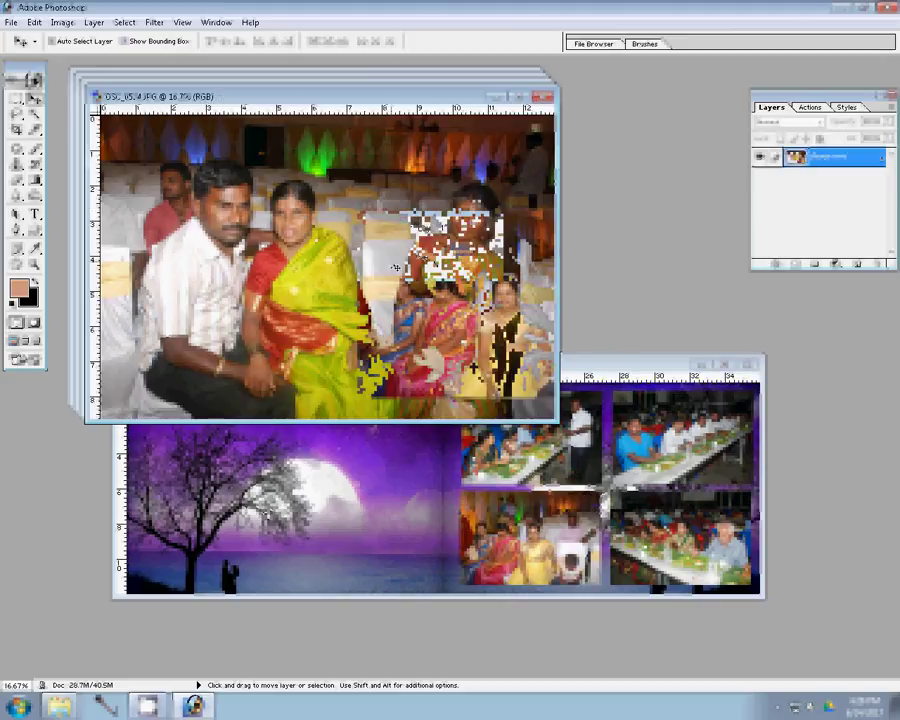
pyautogui.hotkey('ctrl', 'alt', 'i')
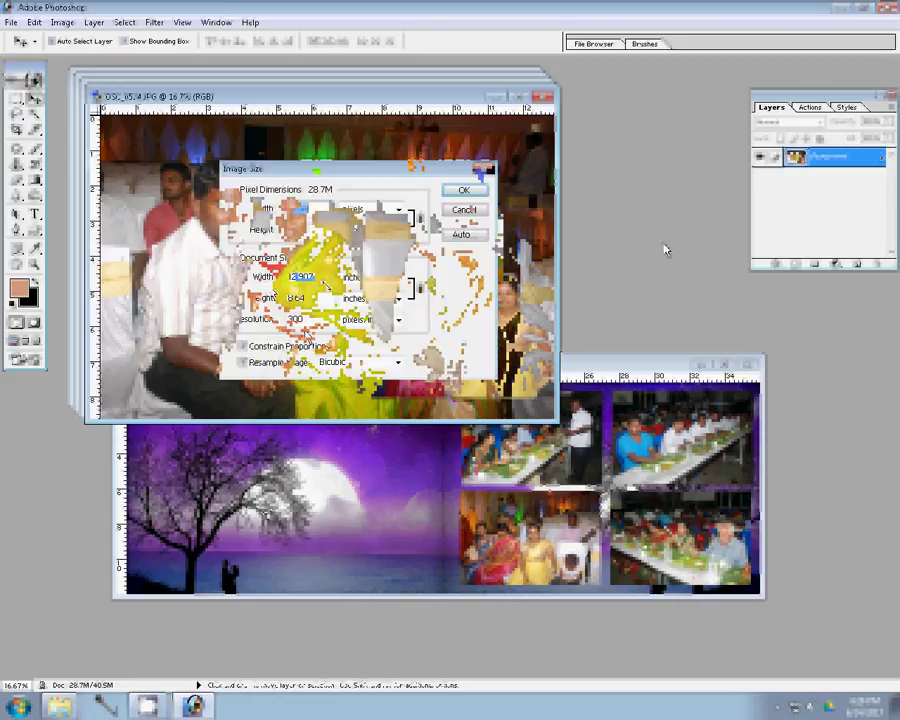
pyautogui.write('8')
pyautogui.click(463, 190)
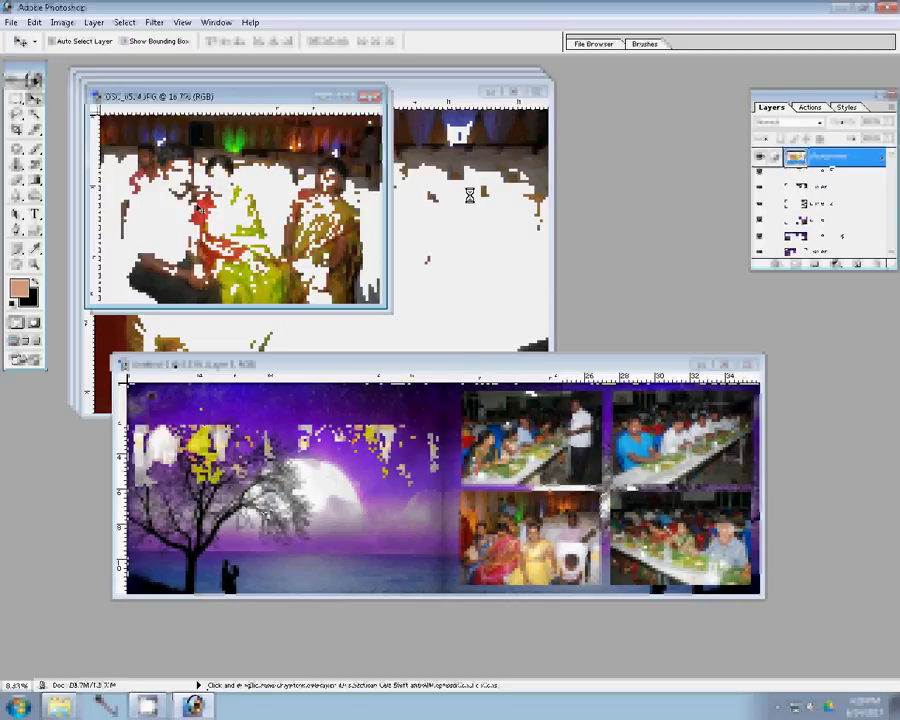
pyautogui.hotkey('ctrl', 'w')
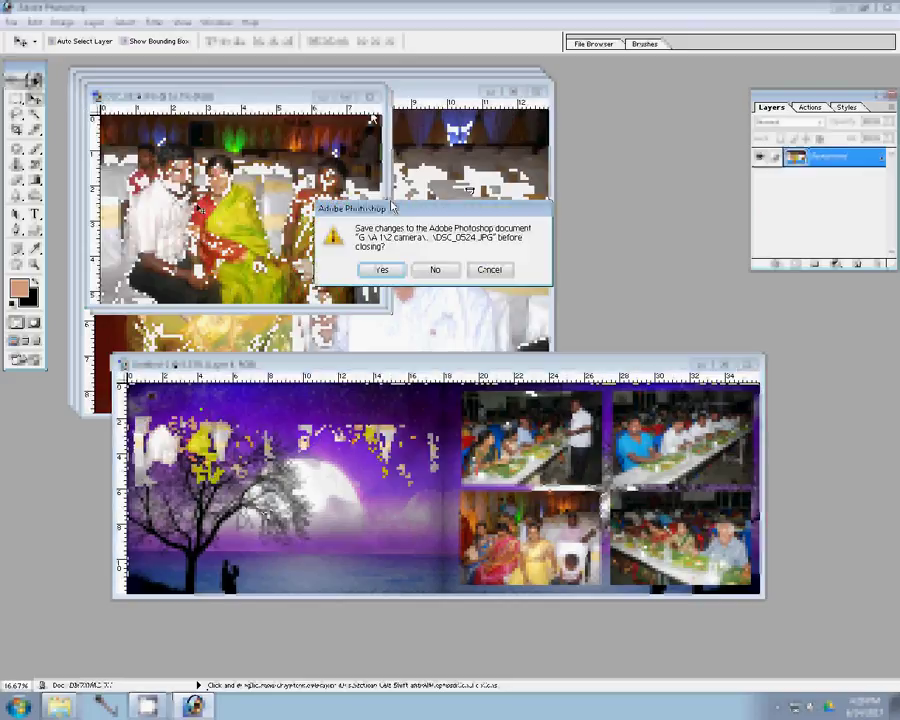
pyautogui.press('n')
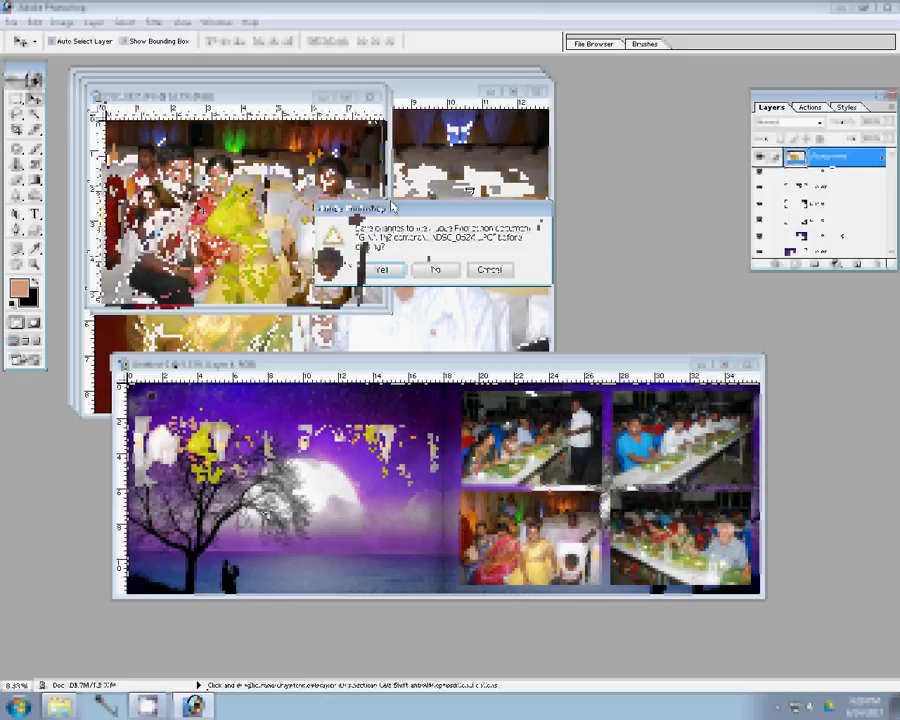
# Close DSC_0525 unsaved, resize DSC_0523 to 8 inches wide, and drag it beside the group photo
pyautogui.click(375, 104)
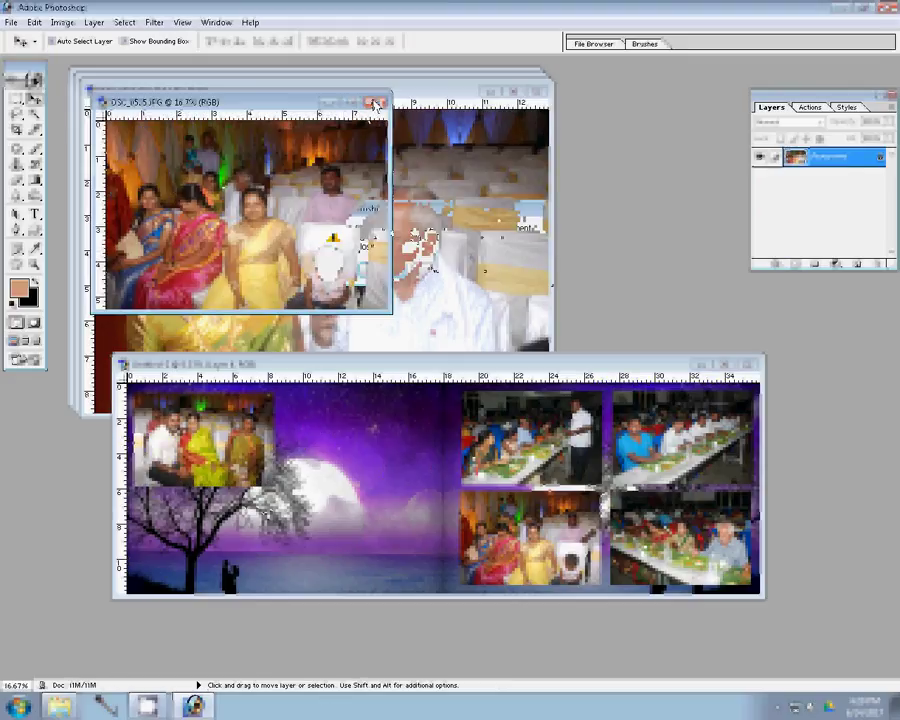
pyautogui.press('n')
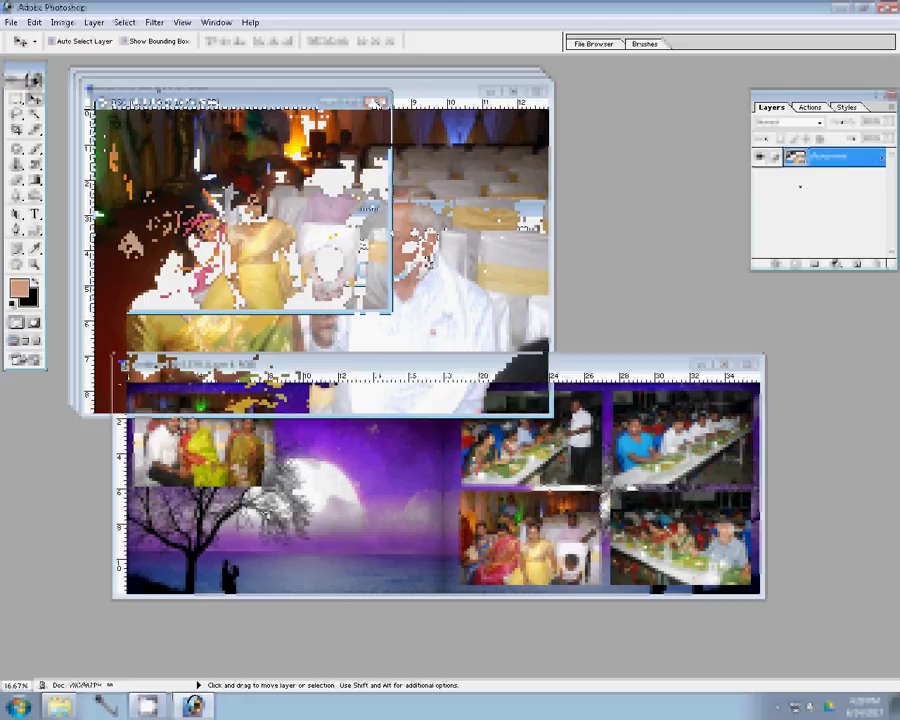
pyautogui.hotkey('ctrl', 'alt', 'i')
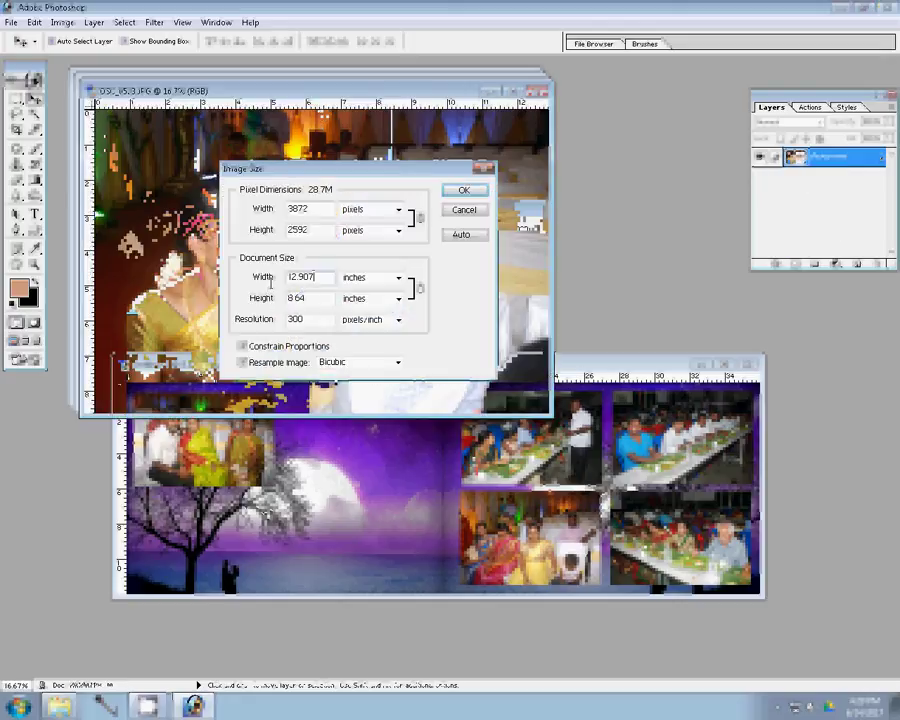
pyautogui.write('8')
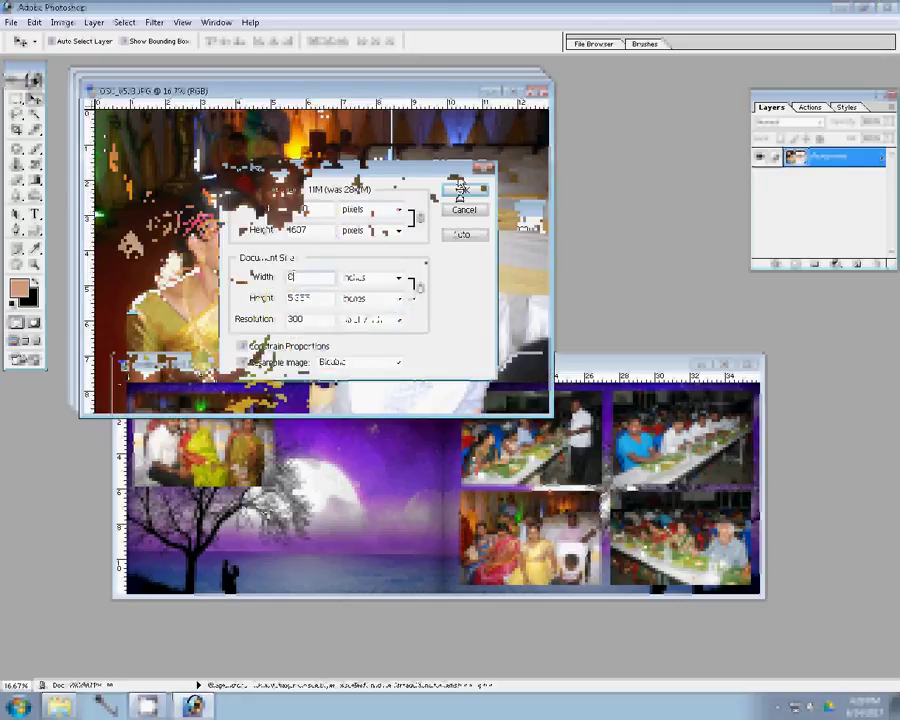
pyautogui.click(462, 189)
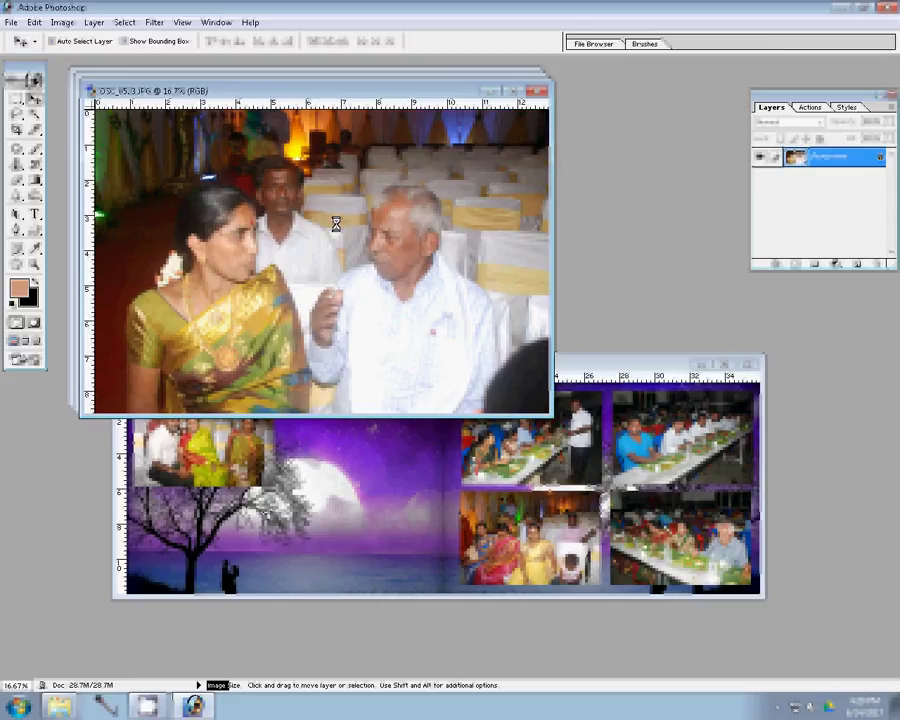
pyautogui.moveTo(328, 404); pyautogui.dragTo(338, 424)
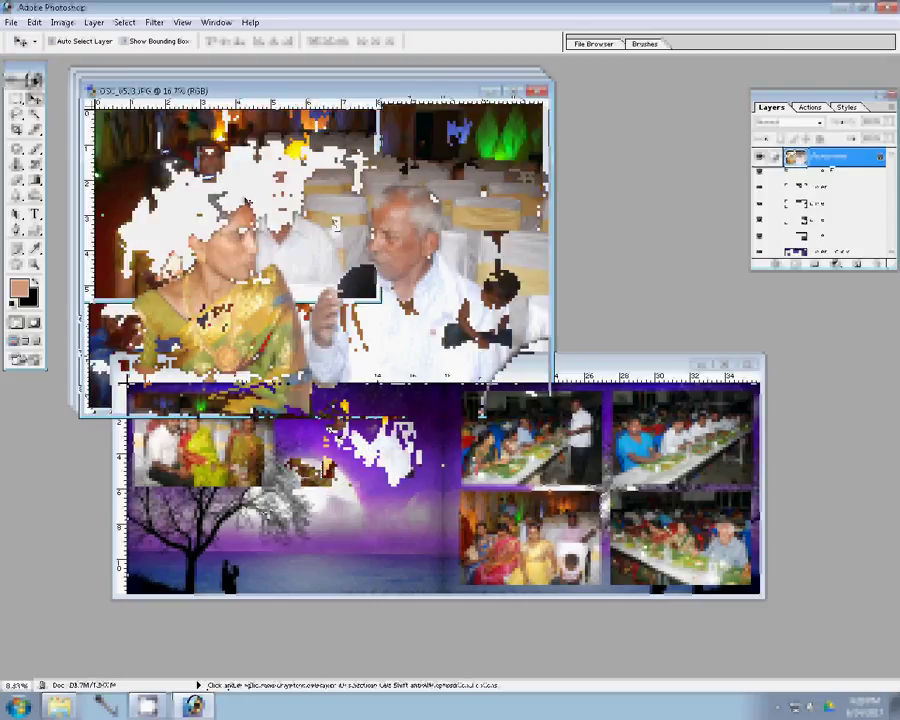
pyautogui.click(355, 118)
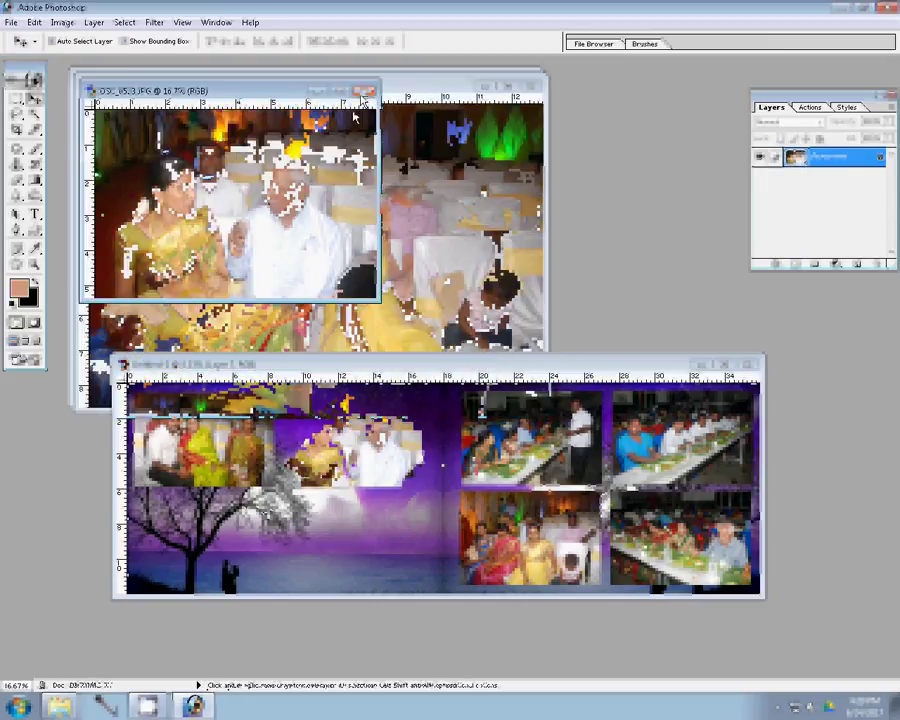
# Close the couple and seated-women photos unsaved and resize the dining photo to 8 inches wide
pyautogui.click(367, 91)
pyautogui.click(442, 271)
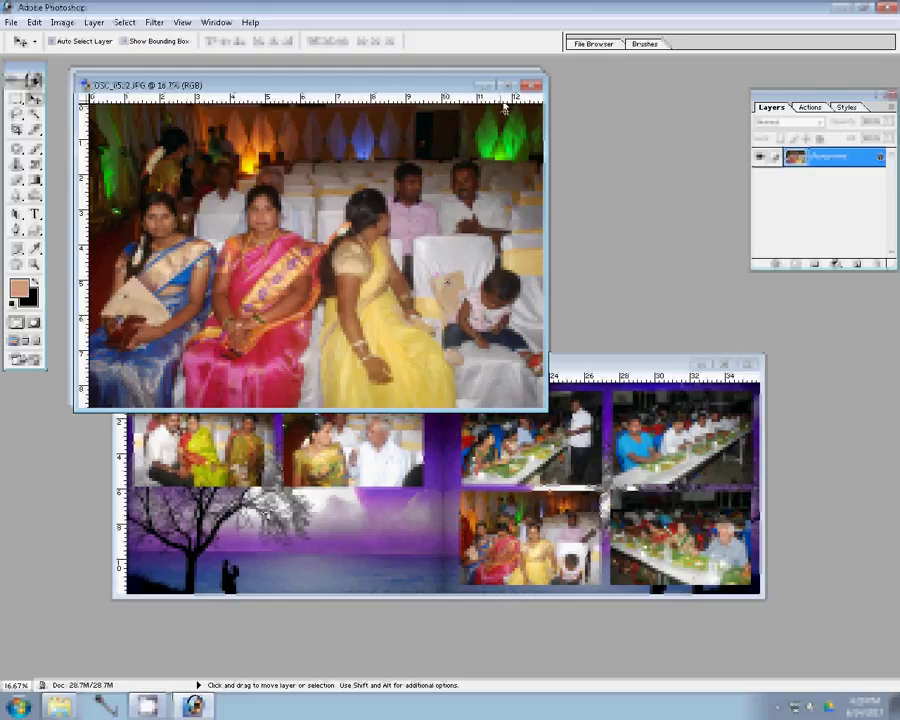
pyautogui.click(535, 85)
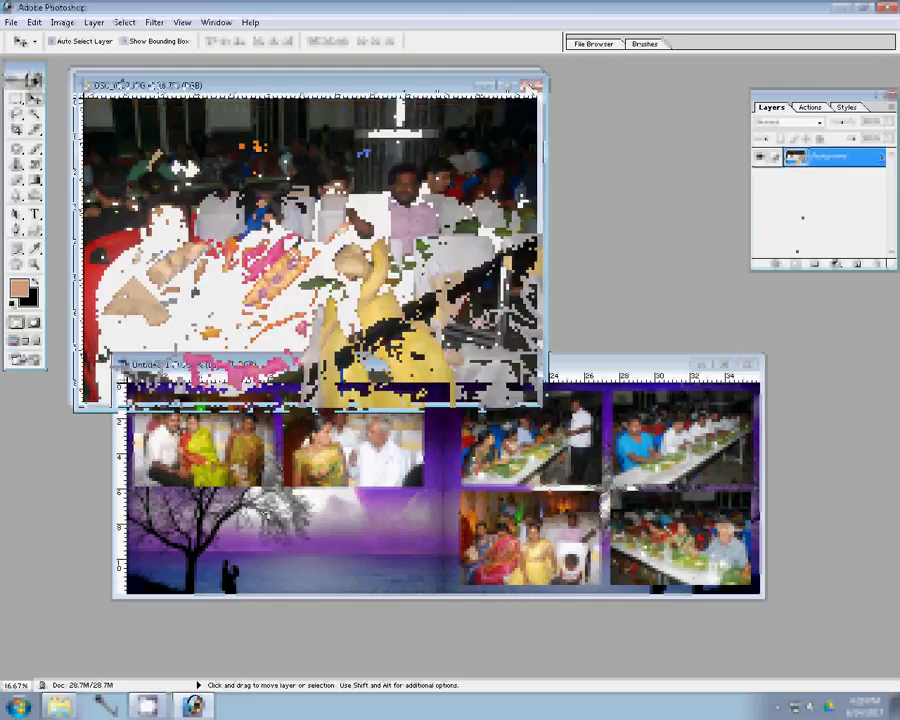
pyautogui.hotkey('ctrl', 'alt', 'i')
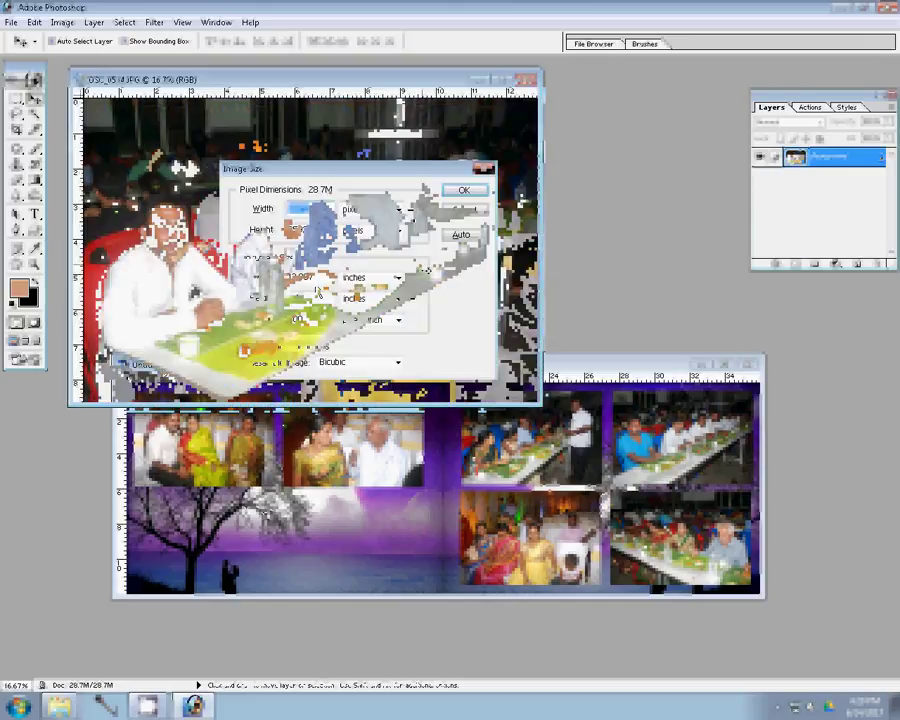
pyautogui.write('8')
pyautogui.press('Return')
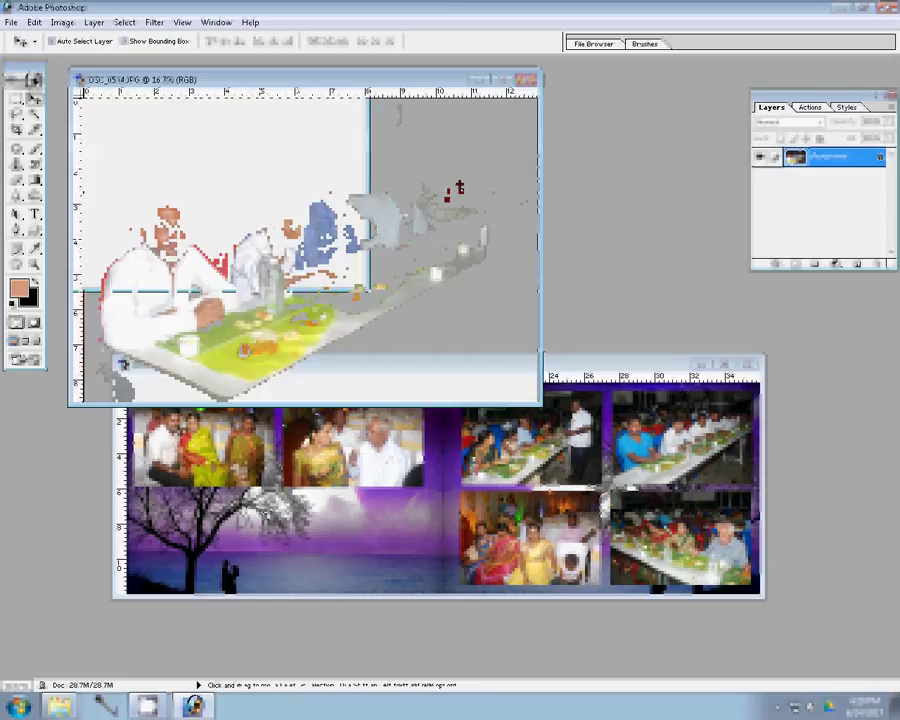
# Place the dining photo in the album's lower-left and close its source unsaved
pyautogui.hotkey('ctrl', 'Tab')
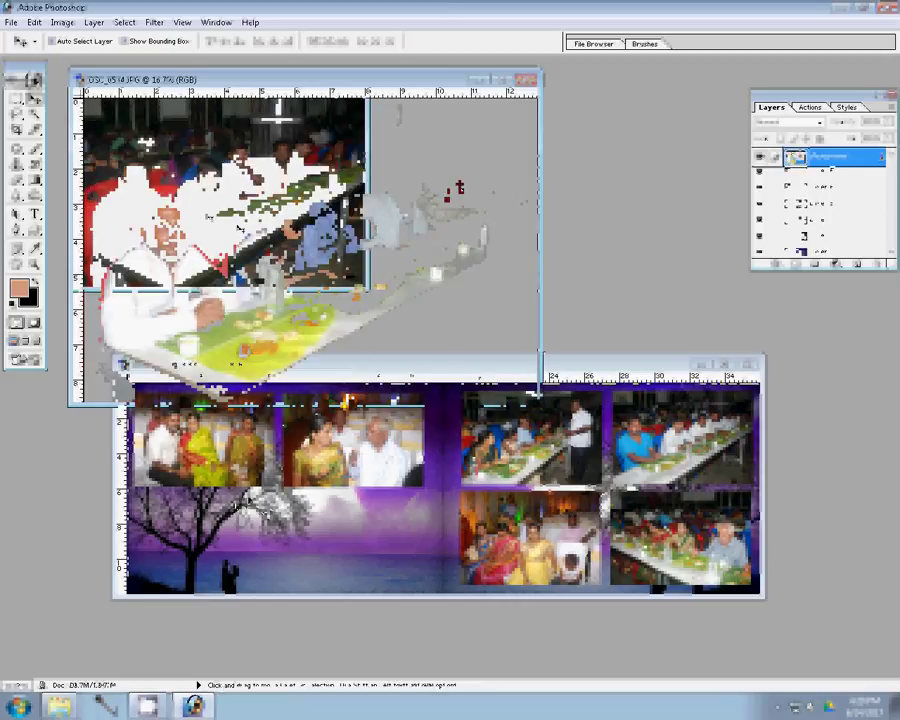
pyautogui.moveTo(122, 364); pyautogui.dragTo(135, 405)
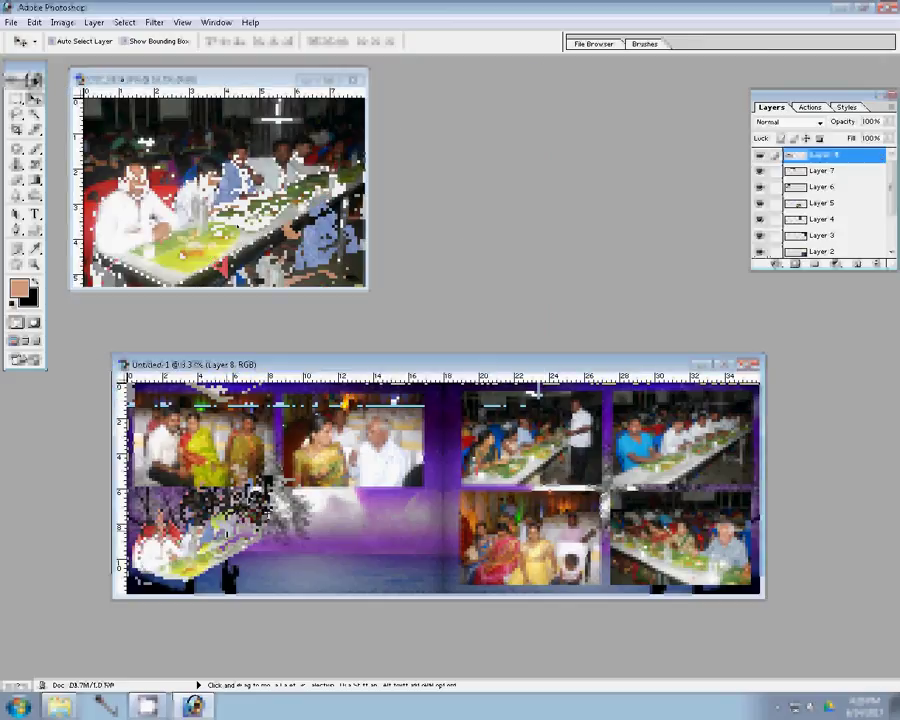
pyautogui.hotkey('ctrl', 'w')
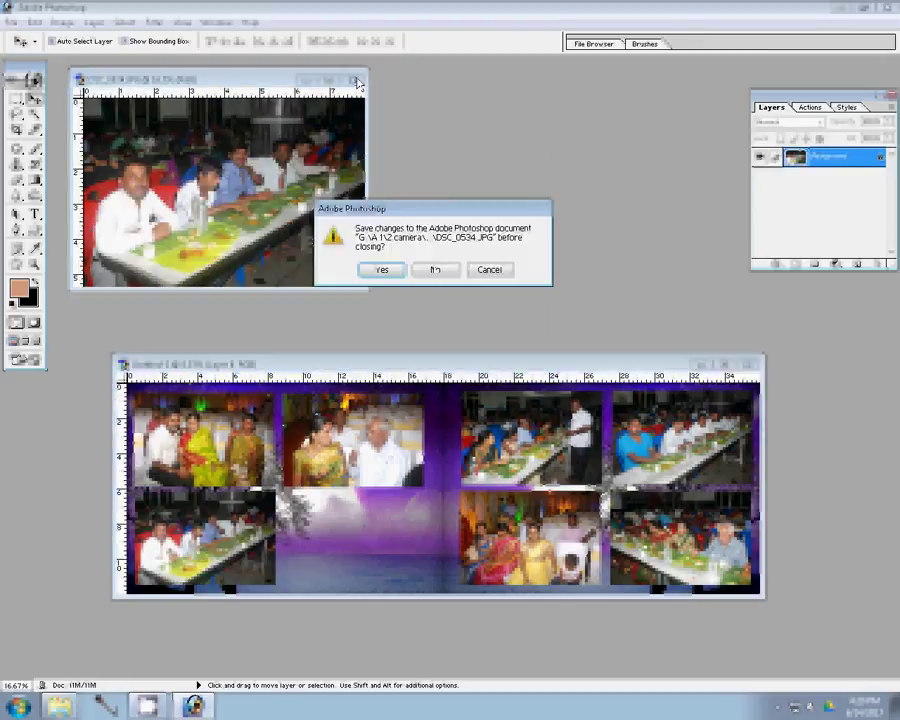
pyautogui.click(426, 266)
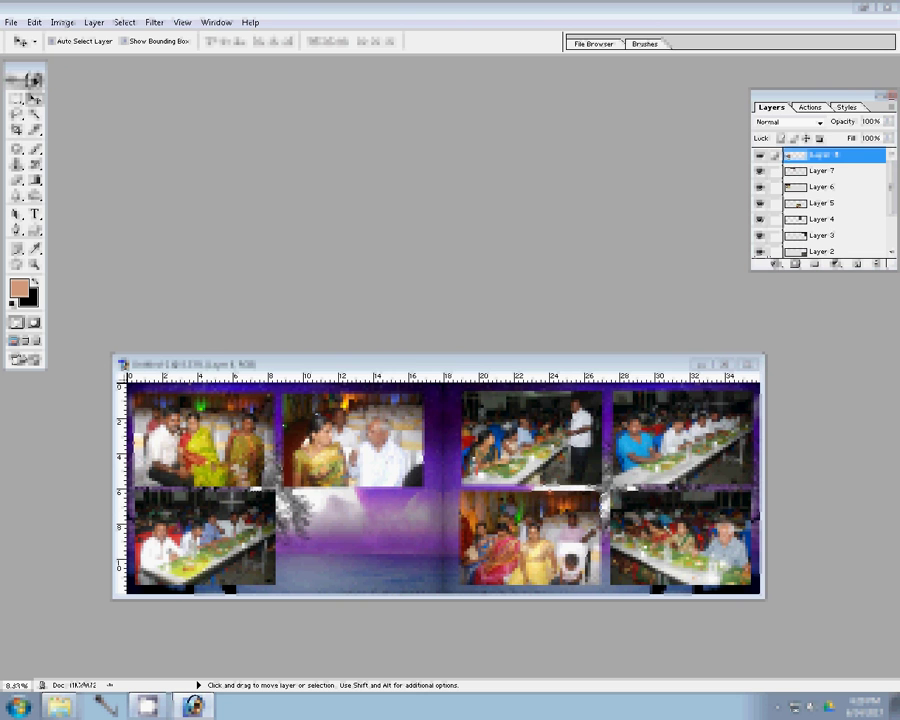
pyautogui.hotkey('ctrl', 'o')
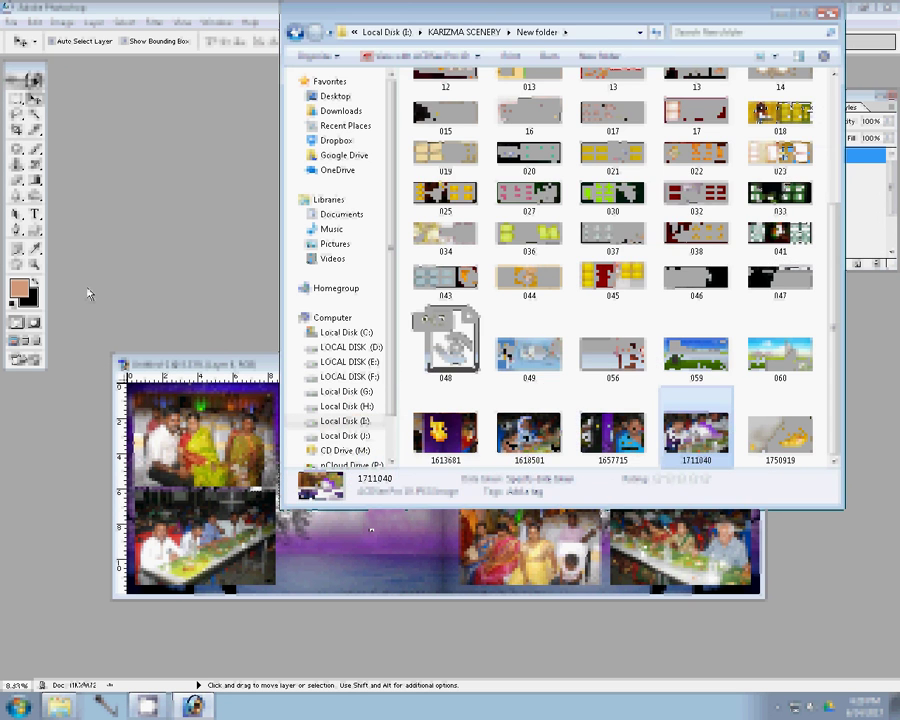
# Dismiss the scenery folder, pick the banquet-table photo from the 'k' folder, and return to Photoshop
pyautogui.press('Escape')
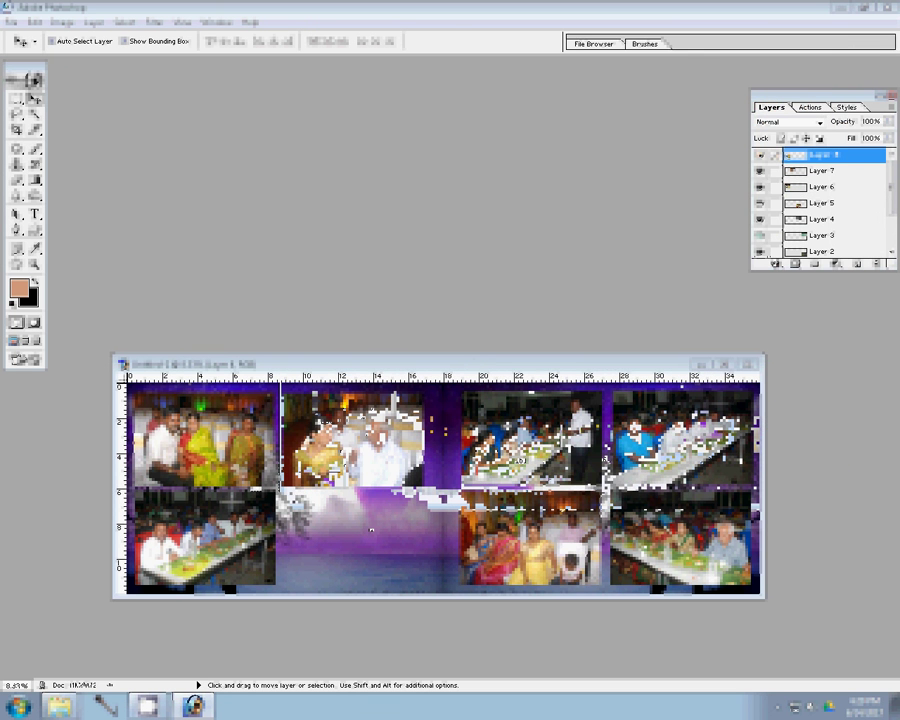
pyautogui.click(60, 707)
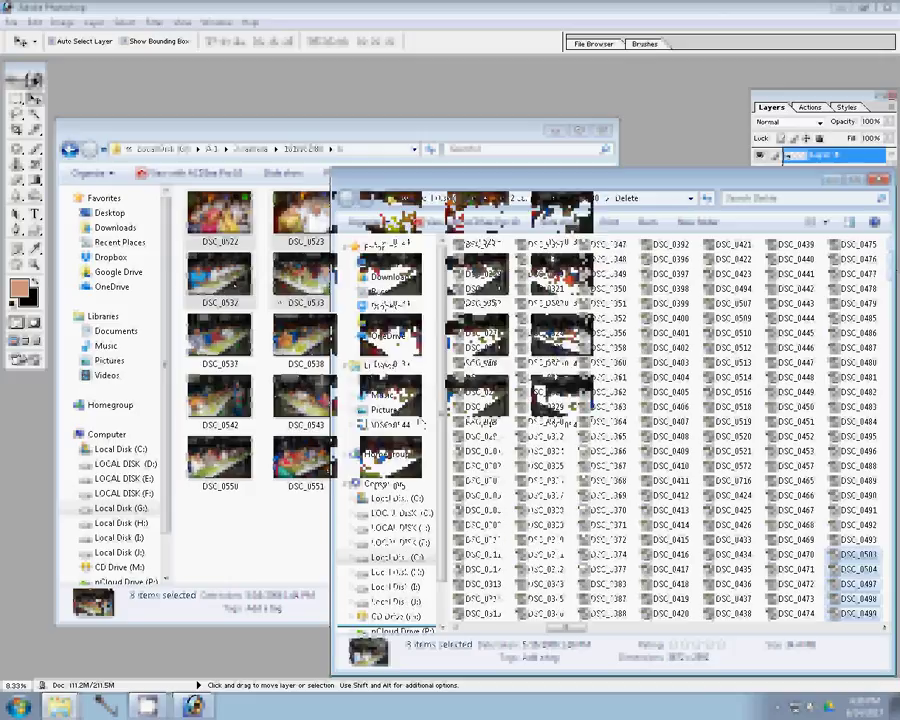
pyautogui.click(196, 212)
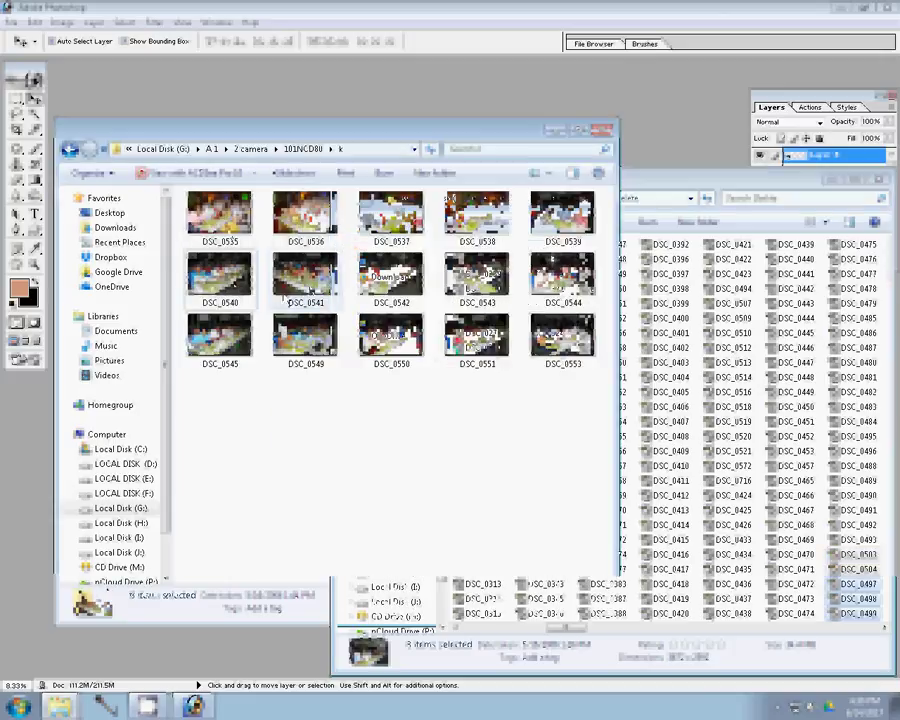
pyautogui.click(217, 417)
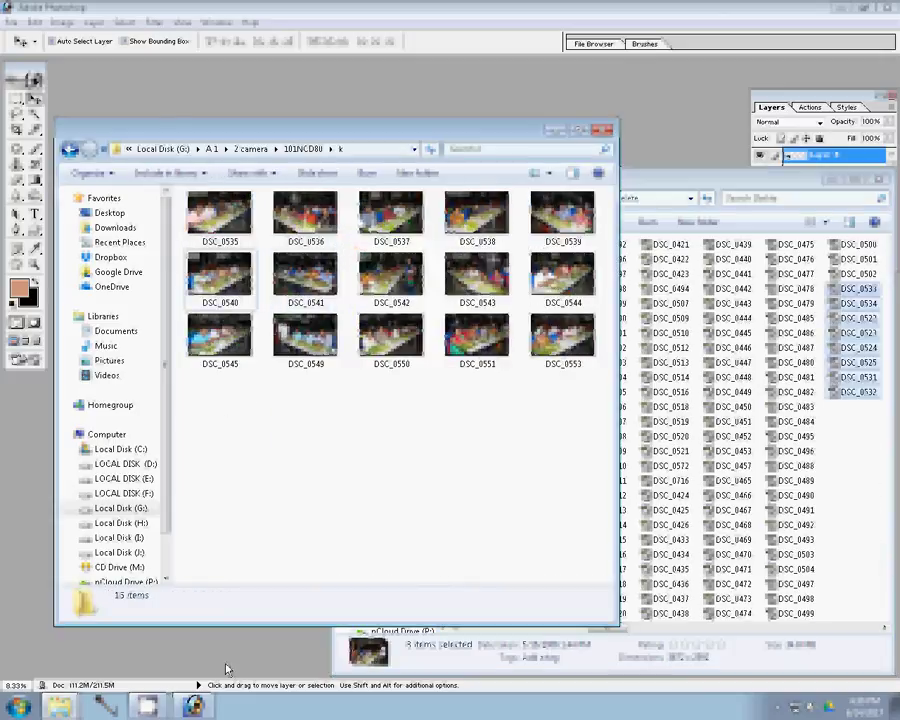
pyautogui.click(226, 669)
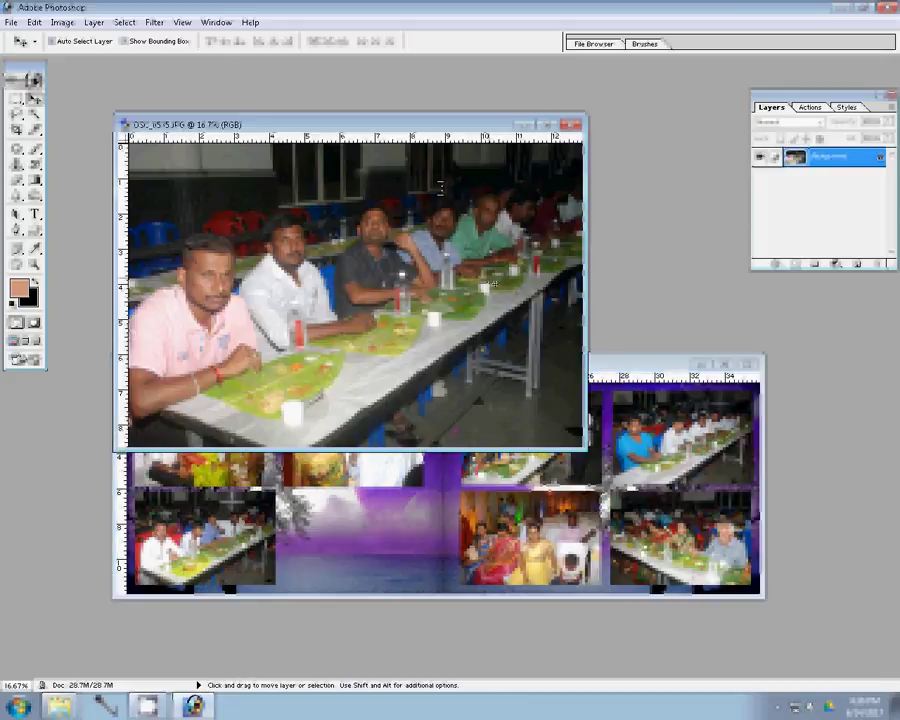
# Resize the men-at-banquet photo to 8 inches wide
pyautogui.hotkey('ctrl', 'alt', 'i')
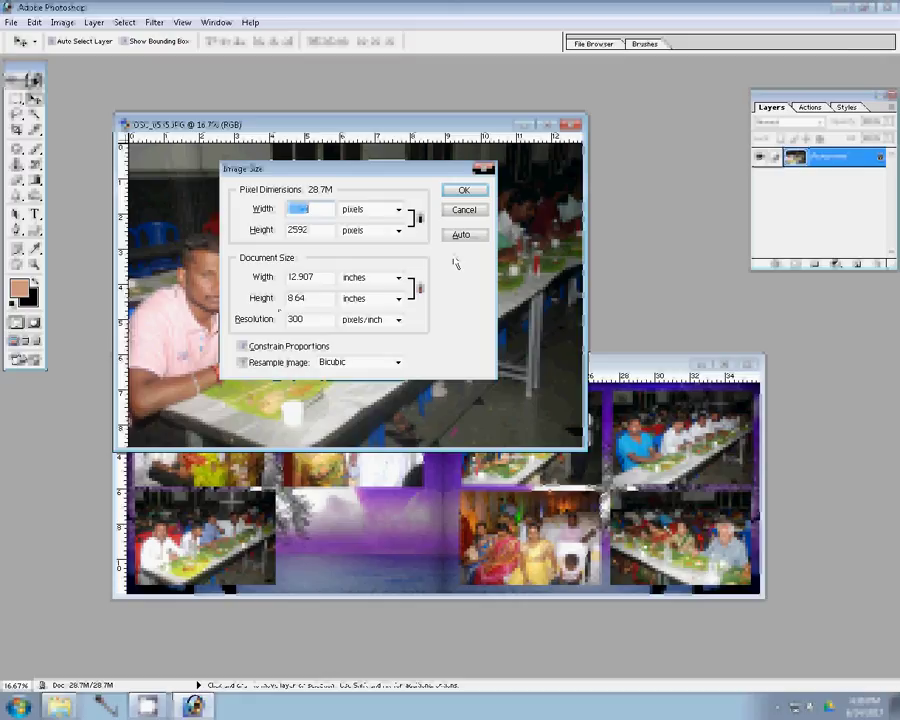
pyautogui.press('Tab')
pyautogui.press('Tab')
pyautogui.write('8')
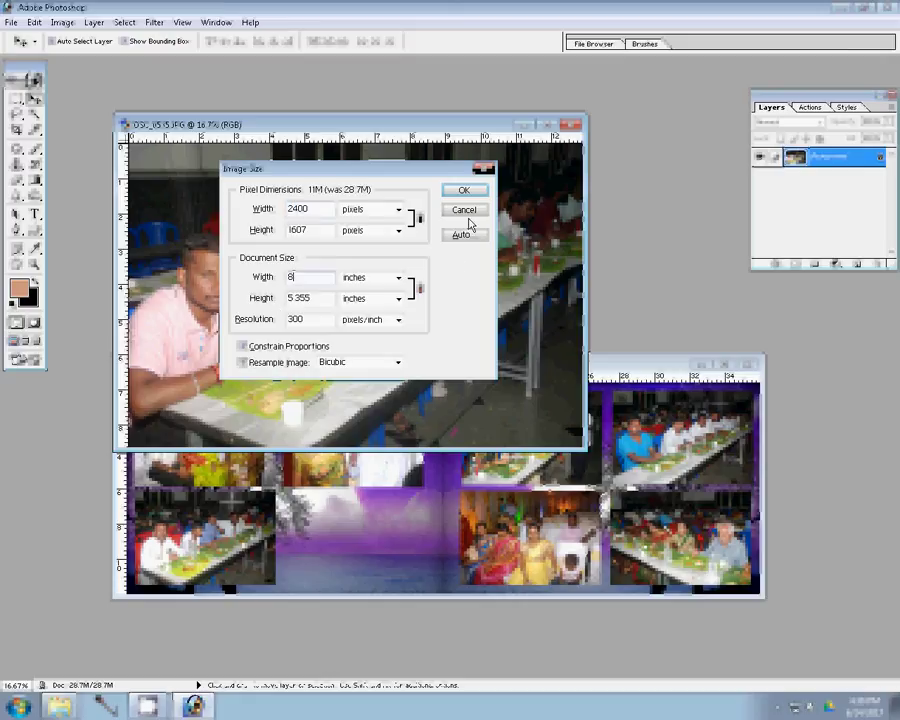
pyautogui.press('Return')
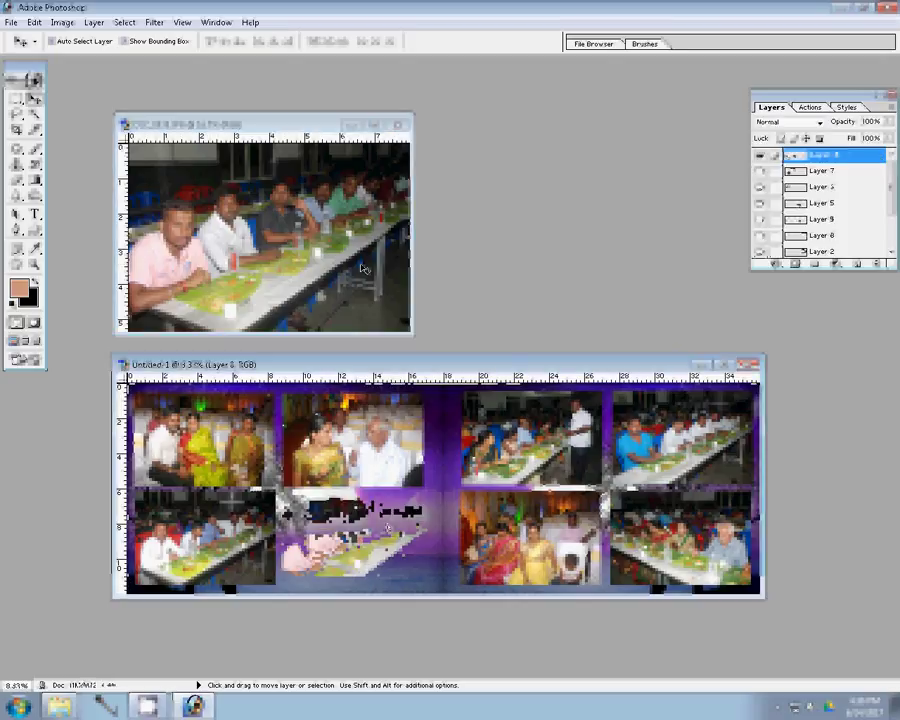
# Paste it into the album's lower-middle slot, close the source unsaved, and move Layer 9 below Layer 4
pyautogui.hotkey('ctrl', 'v')
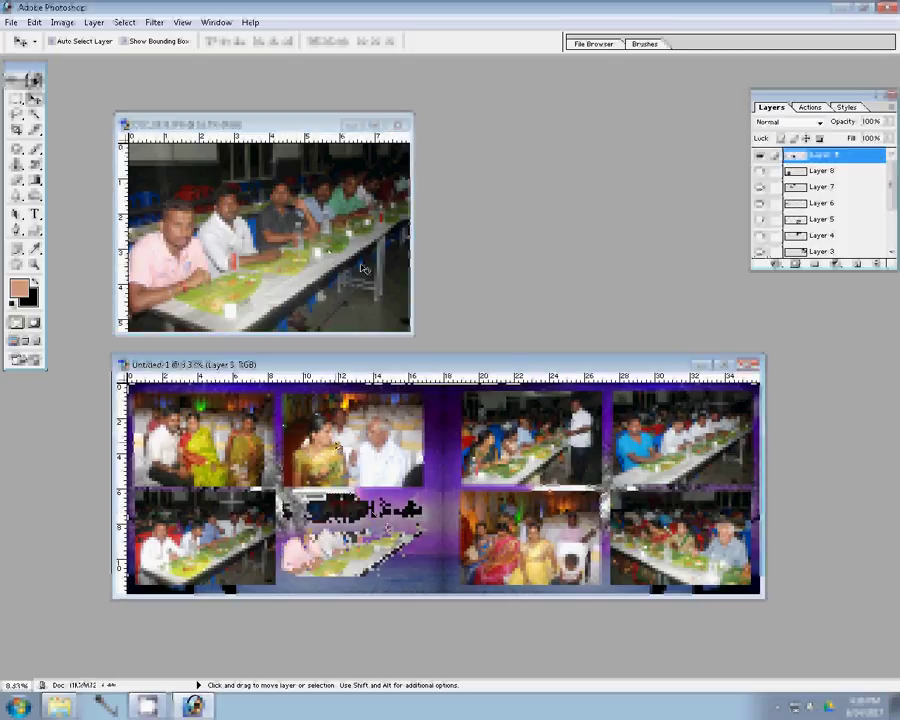
pyautogui.click(363, 268)
pyautogui.hotkey('ctrl', 'w')
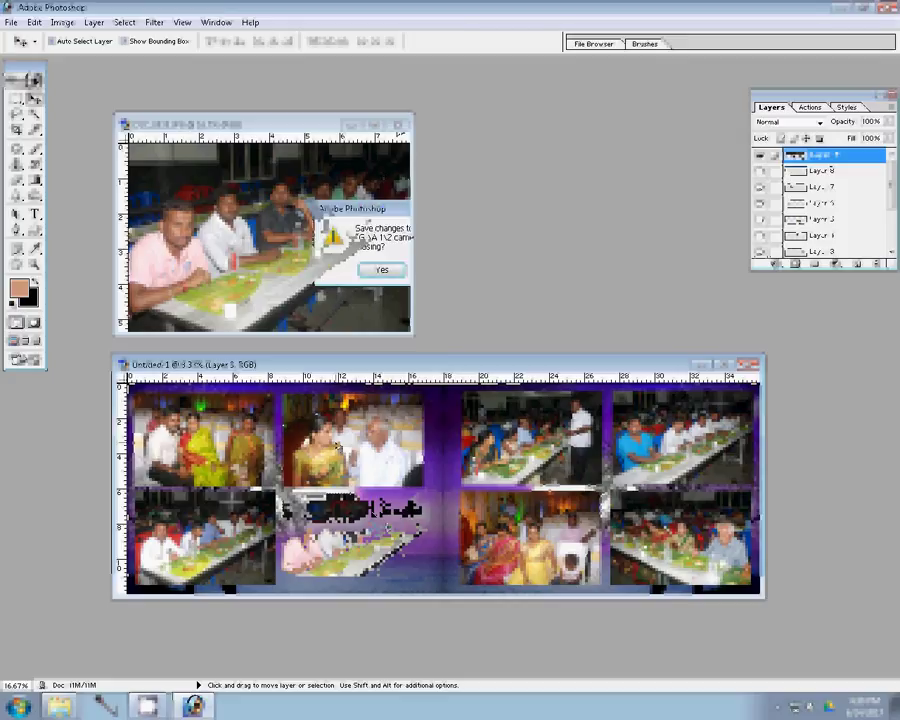
pyautogui.click(437, 271)
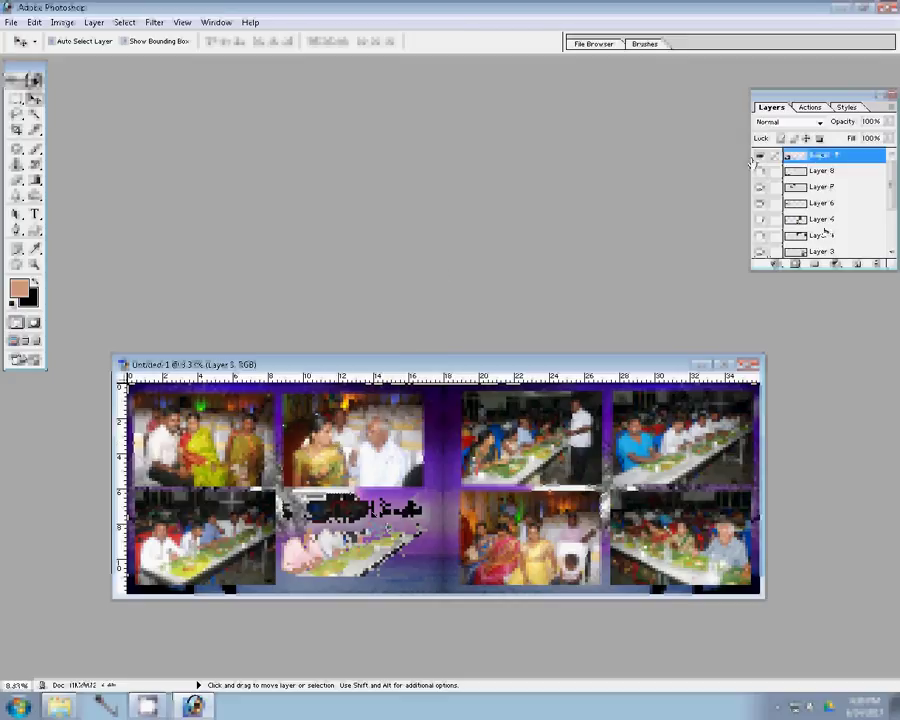
pyautogui.moveTo(820, 155); pyautogui.dragTo(790, 228)
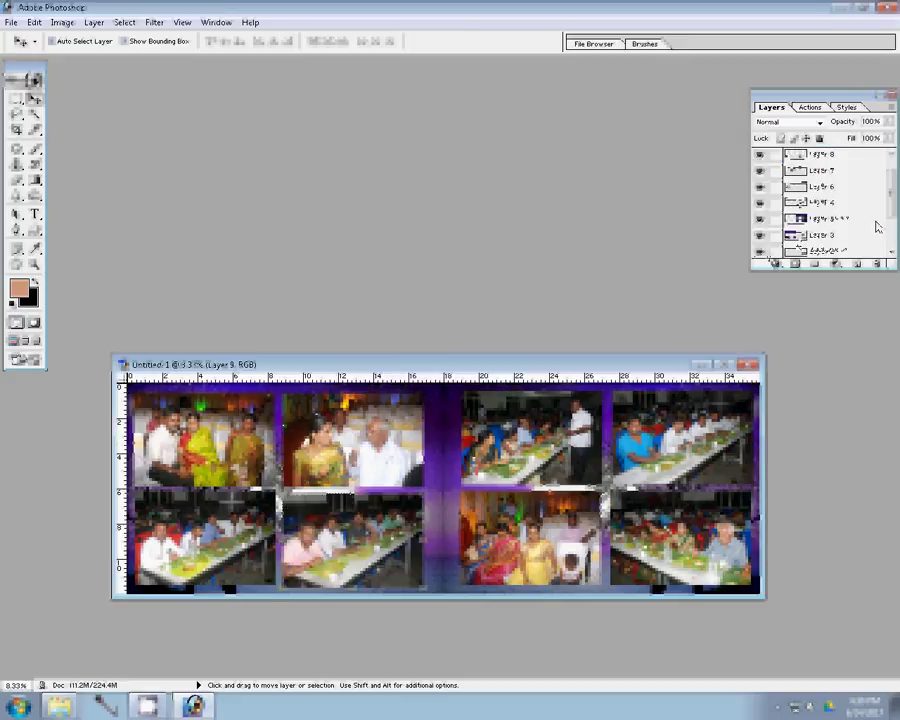
# Hide the Layer 1, Background and Layer 1 copy purple backdrop layers
pyautogui.scroll(-3, 876, 227)
pyautogui.click(760, 233)
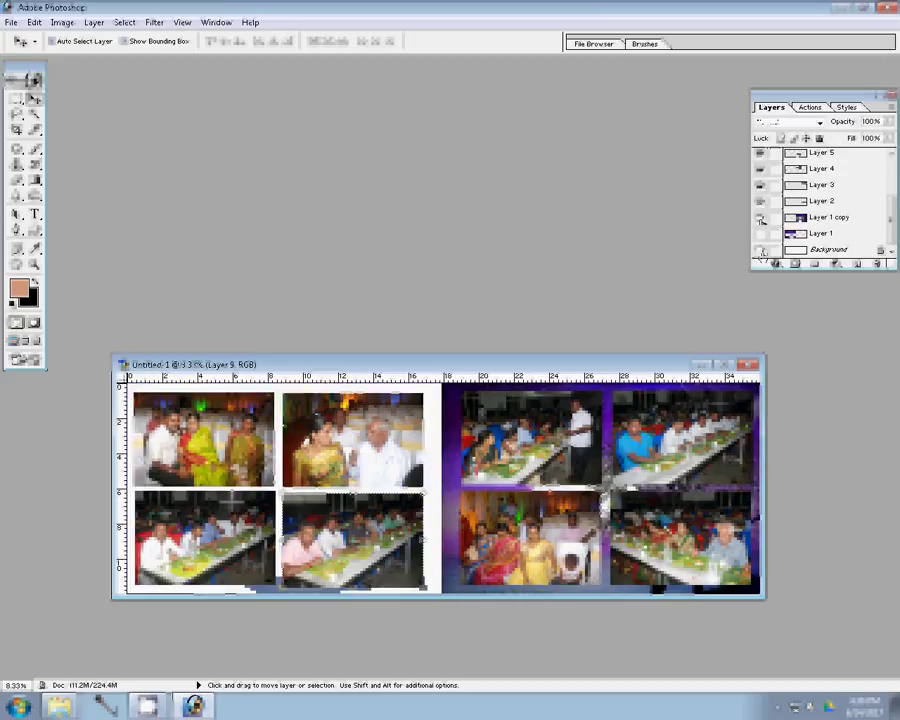
pyautogui.click(760, 250)
pyautogui.click(760, 217)
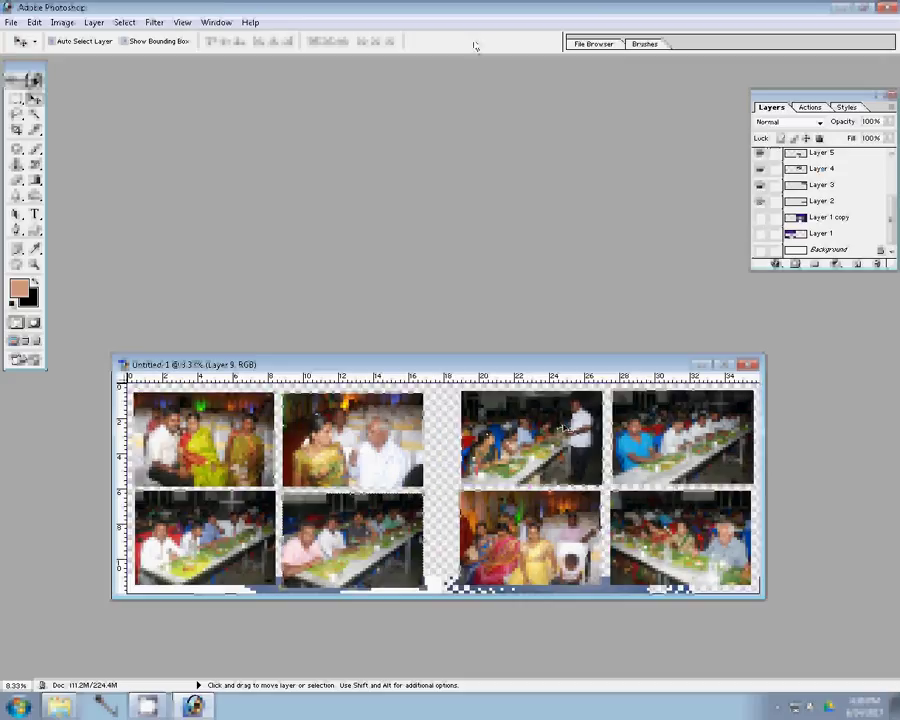
# Select Layer 4 and choose the Stroke layer effect for the photo borders
pyautogui.keyDown('ctrl'); pyautogui.click(689, 397); pyautogui.keyUp('ctrl')
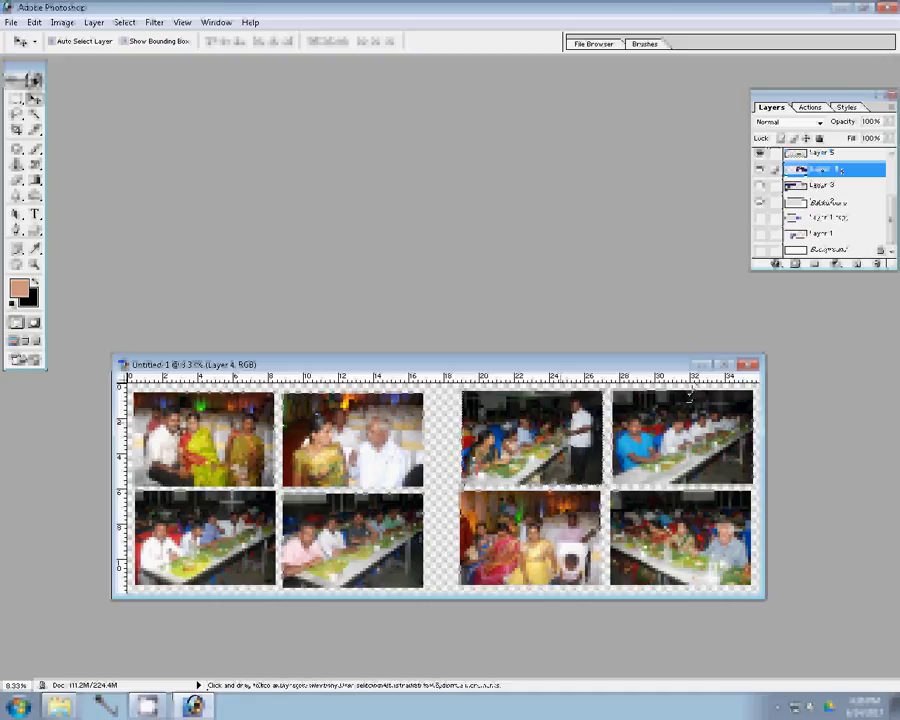
pyautogui.click(774, 265)
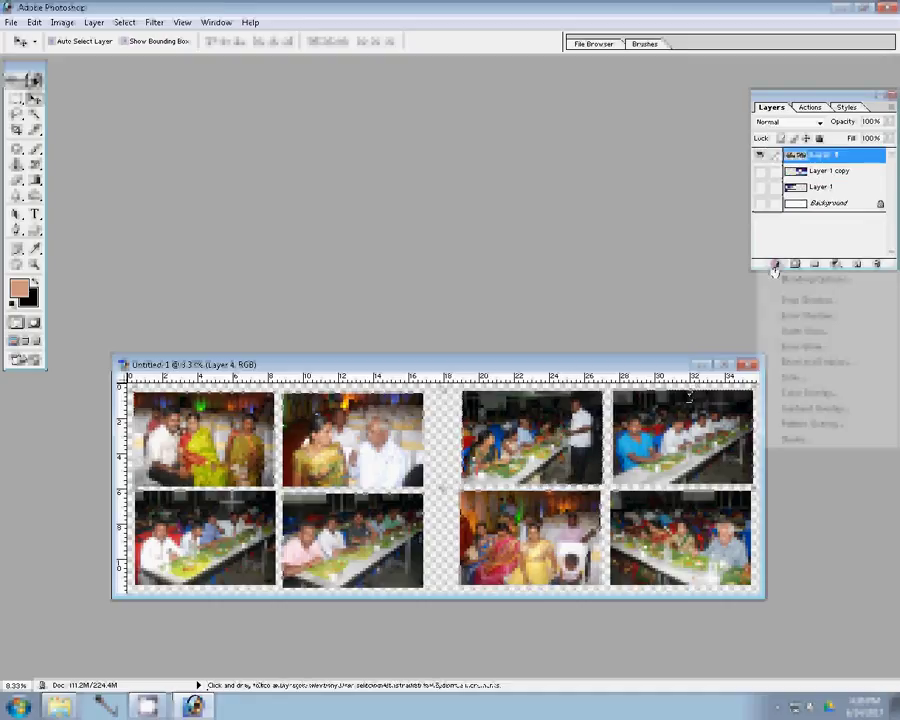
pyautogui.click(396, 401)
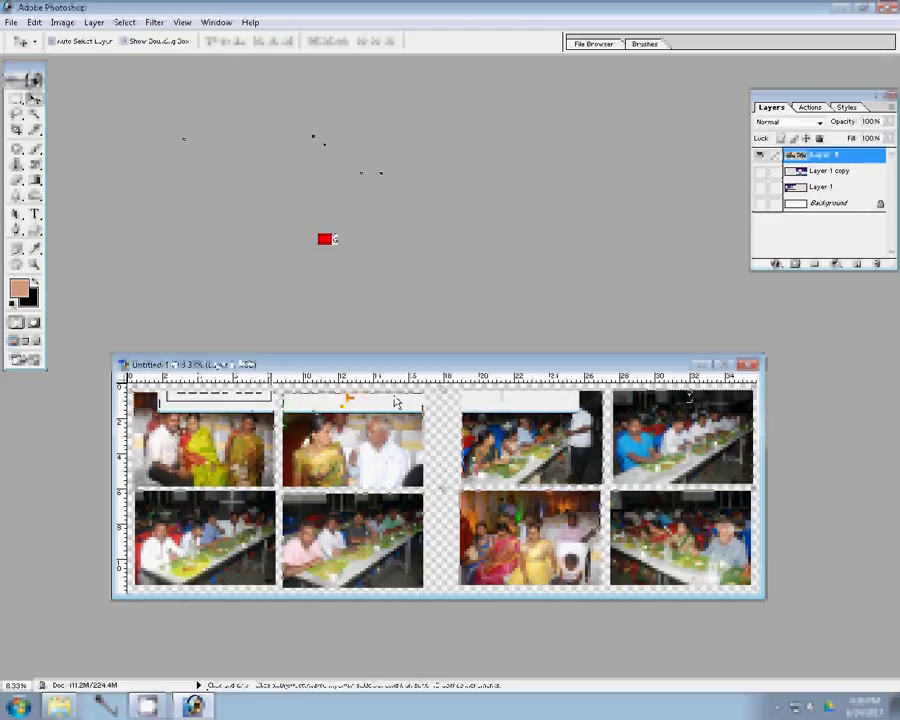
# Give the photos a 22 px pattern-filled stroke, then show Layer 1 and Layer 1 copy again
pyautogui.click(337, 254)
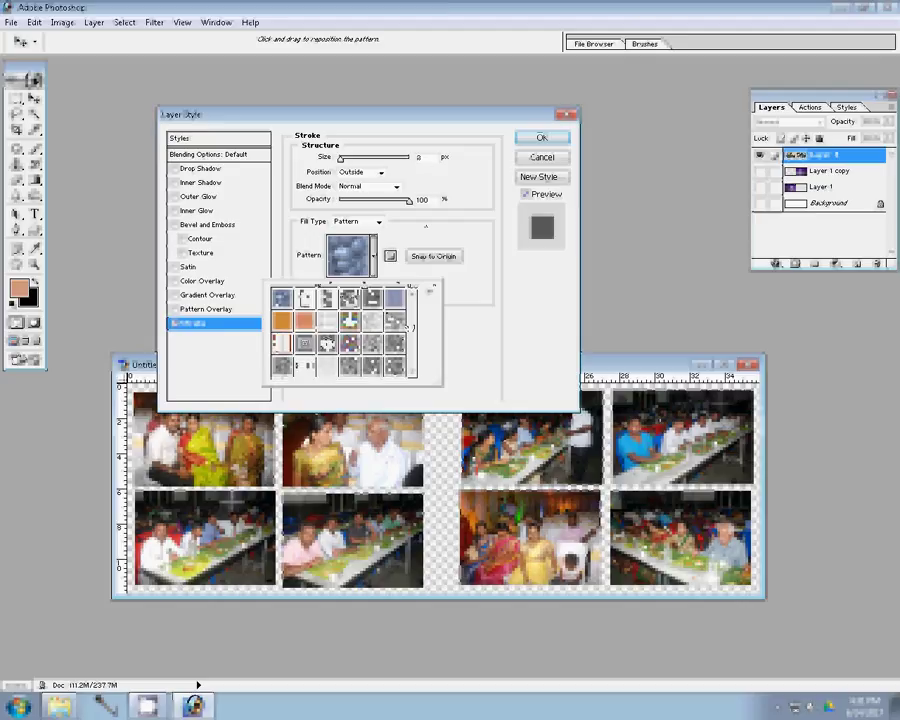
pyautogui.write('22')
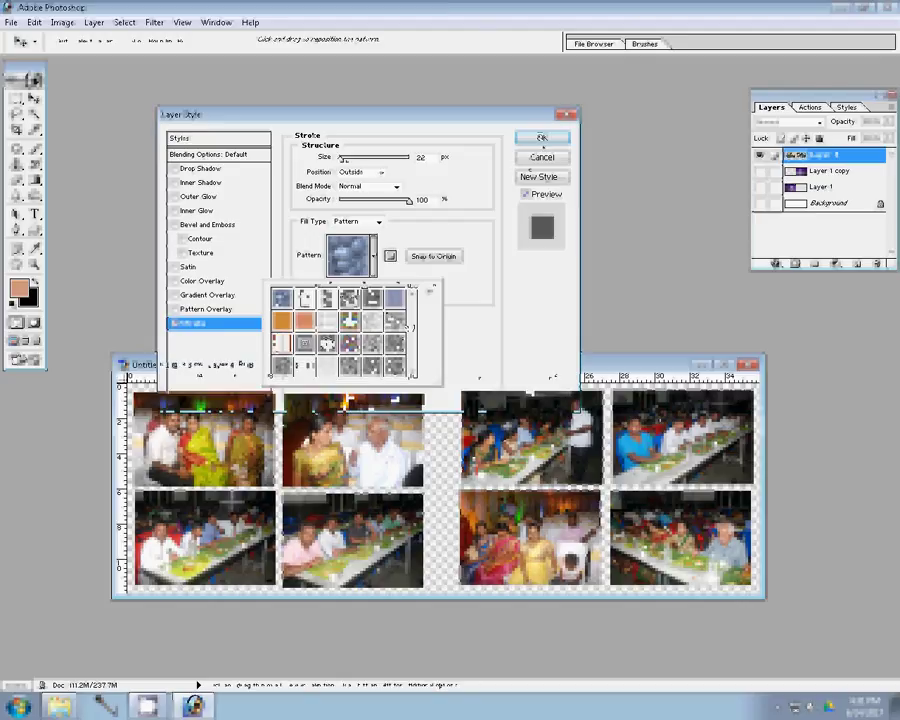
pyautogui.click(541, 137)
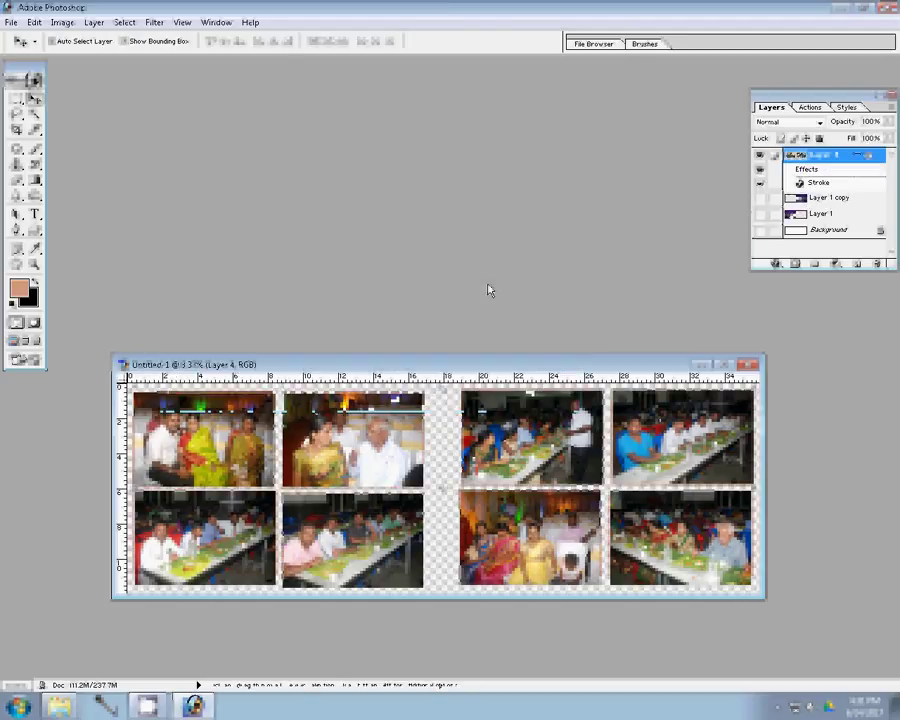
pyautogui.click(760, 213)
pyautogui.click(760, 197)
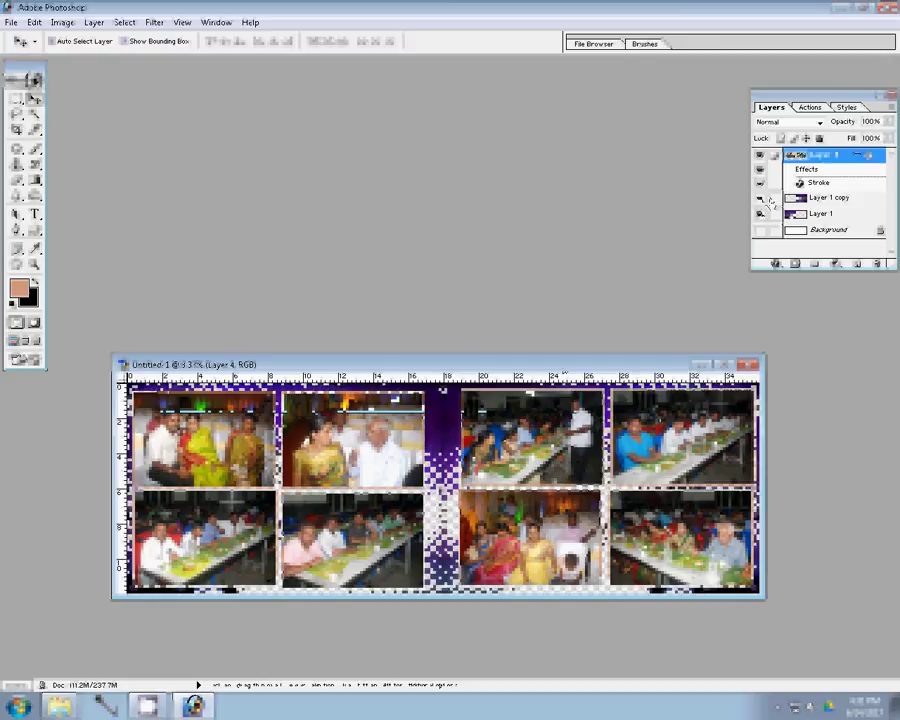
# Save the album spread in Photoshop PSD format under the name 82
pyautogui.hotkey('ctrl', 's')
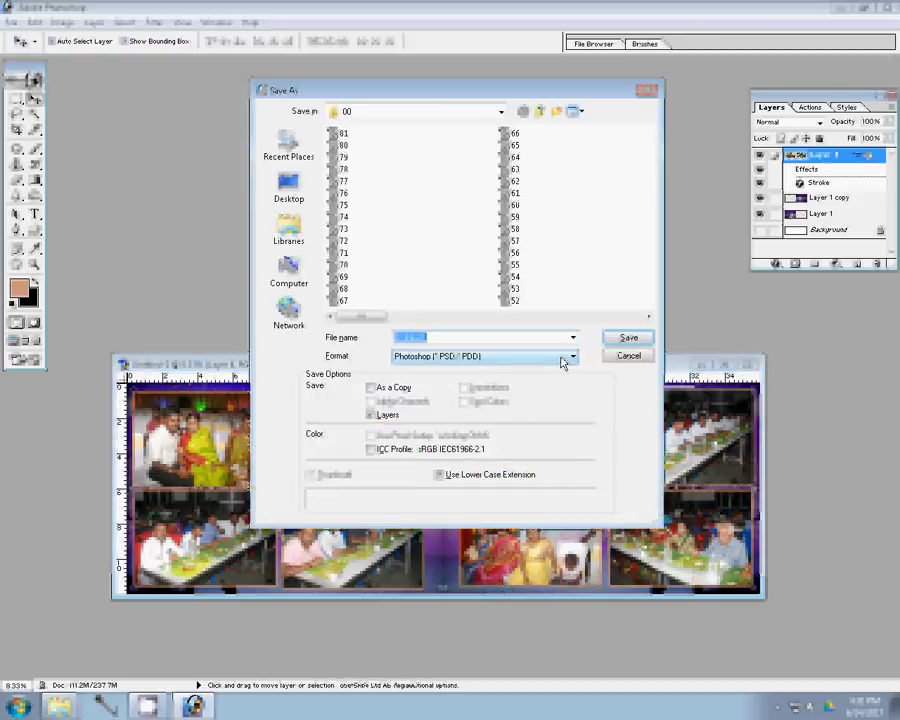
pyautogui.write('8')
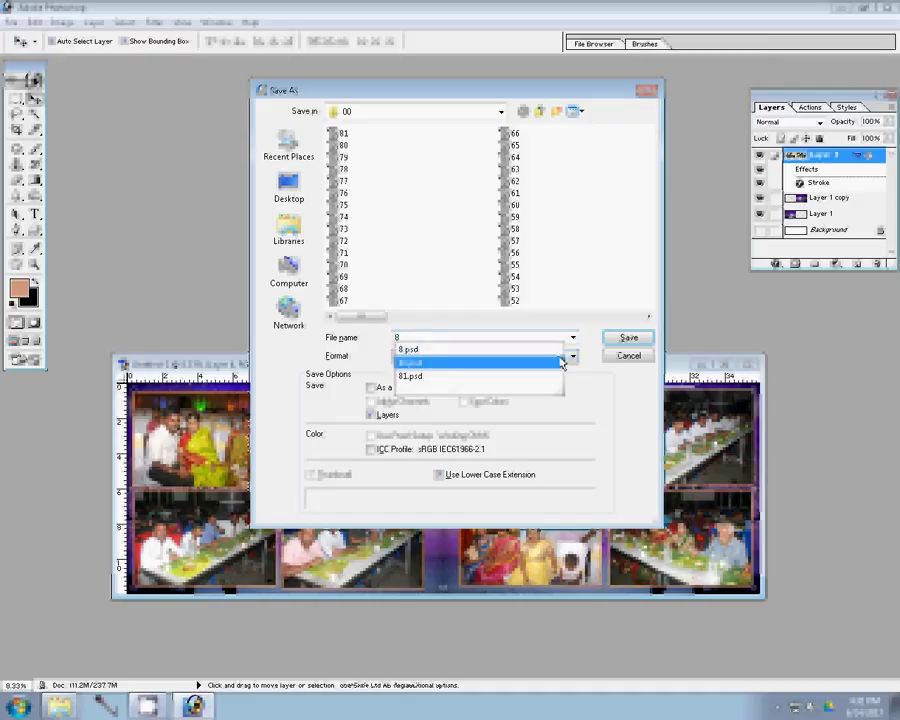
pyautogui.write('2')
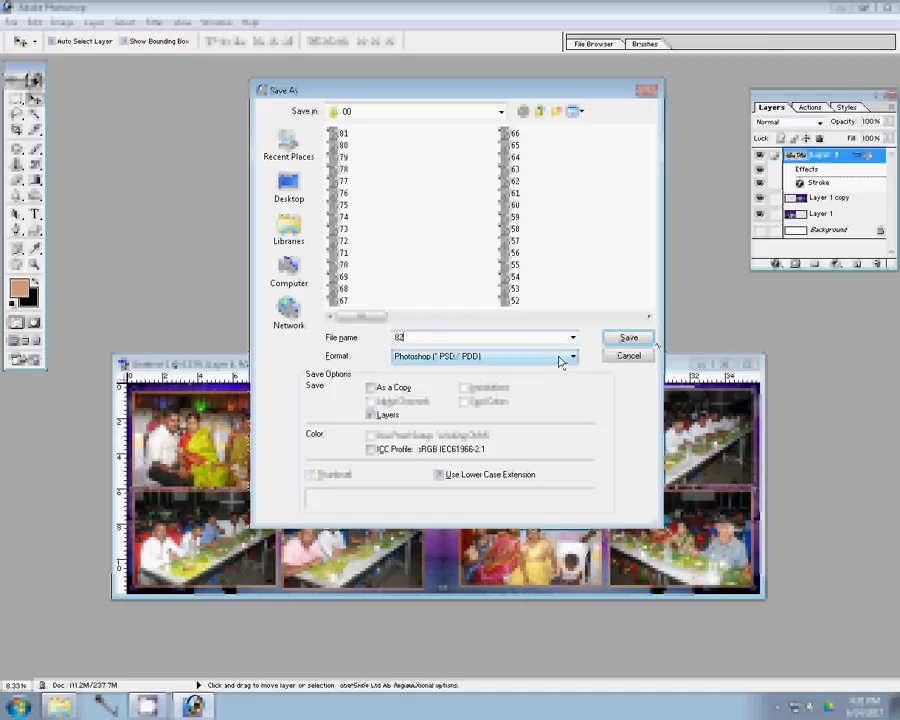
pyautogui.click(648, 338)
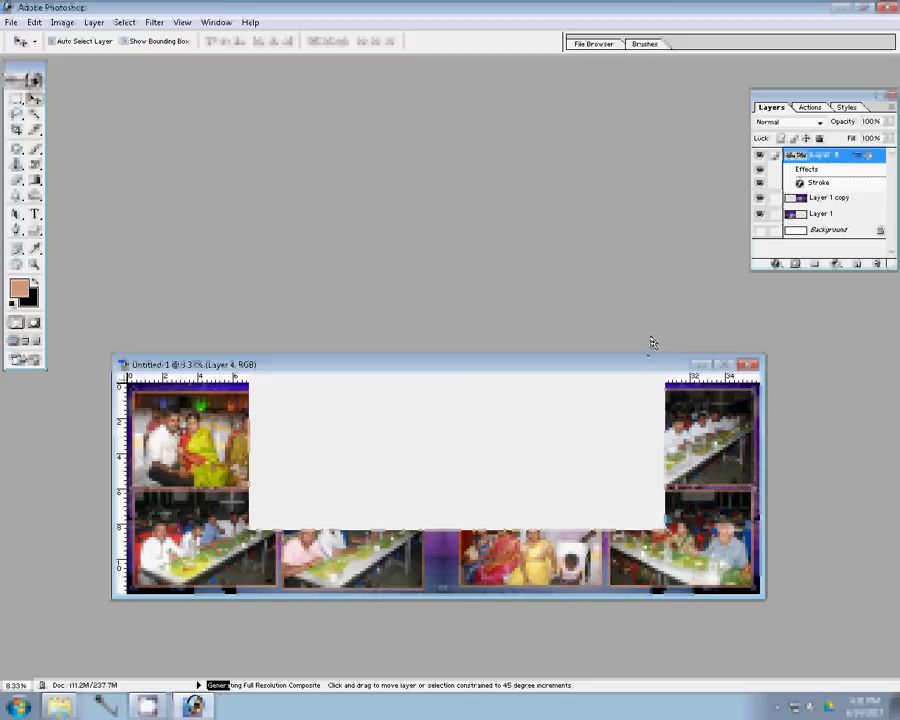